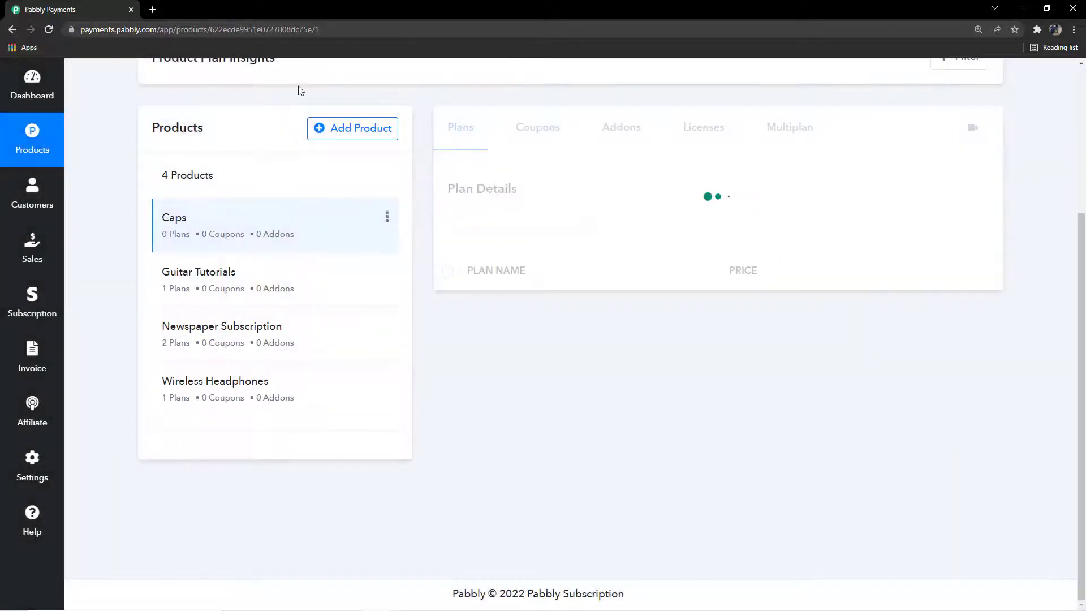
Start adding a new plan to the Caps product.
scroll(281, 220, "up", 3)
scroll(294, 354, "down", 2)
scroll(294, 354, "down", 1)
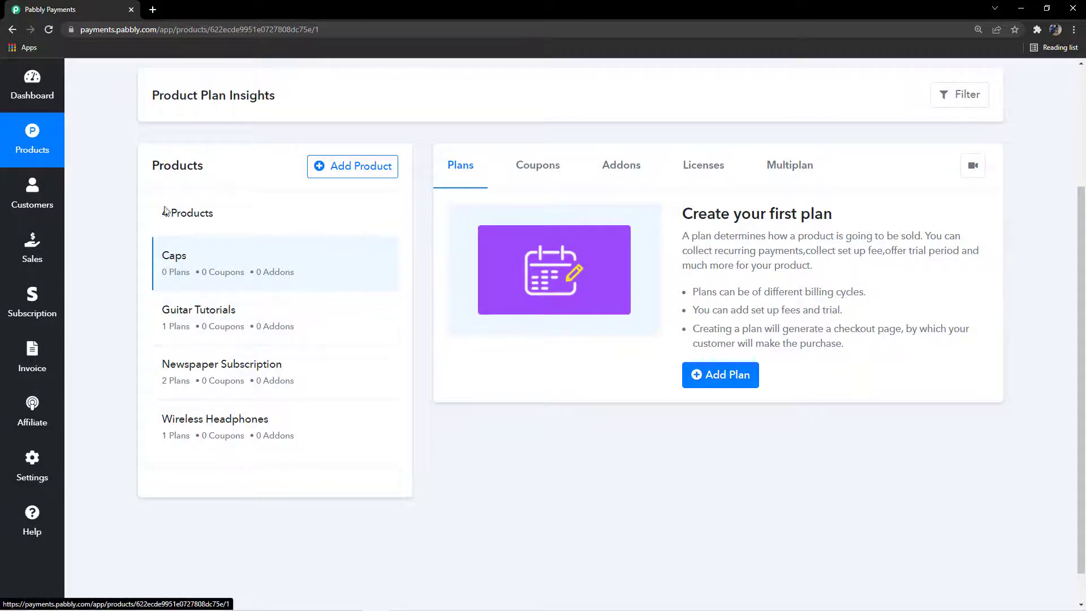
left_click(732, 382)
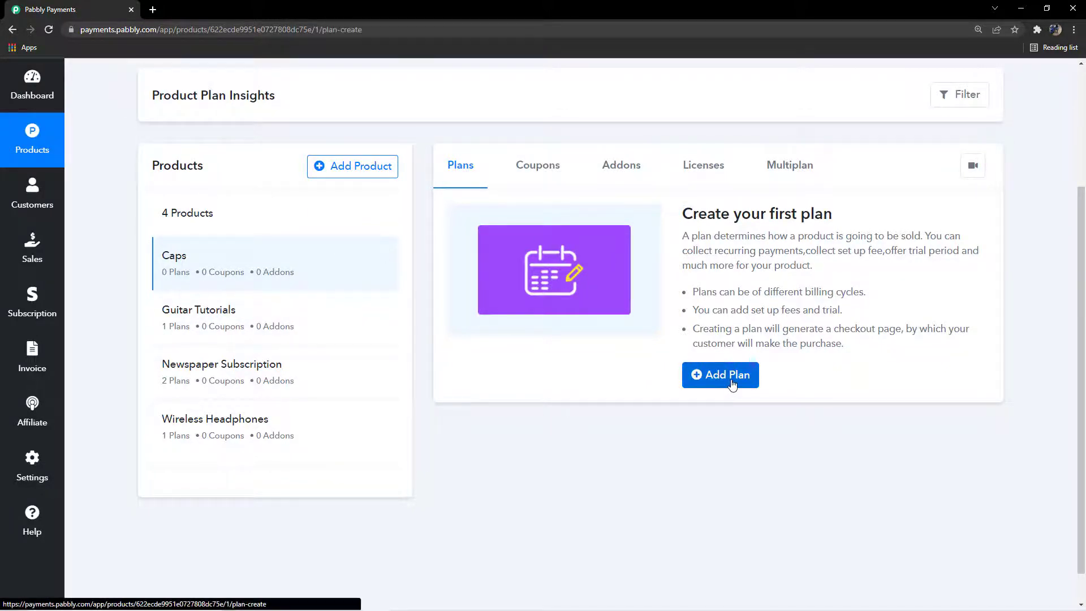
Name the new plan "Best Deal".
scroll(730, 393, "down", 4)
scroll(727, 397, "up", 6)
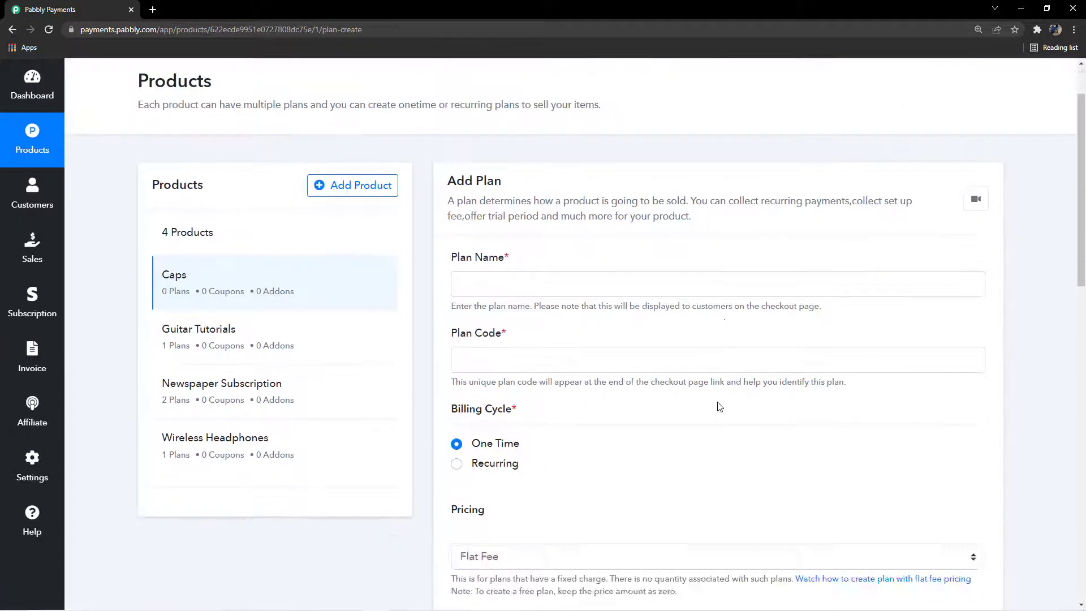
scroll(720, 407, "down", 10)
scroll(715, 413, "up", 12)
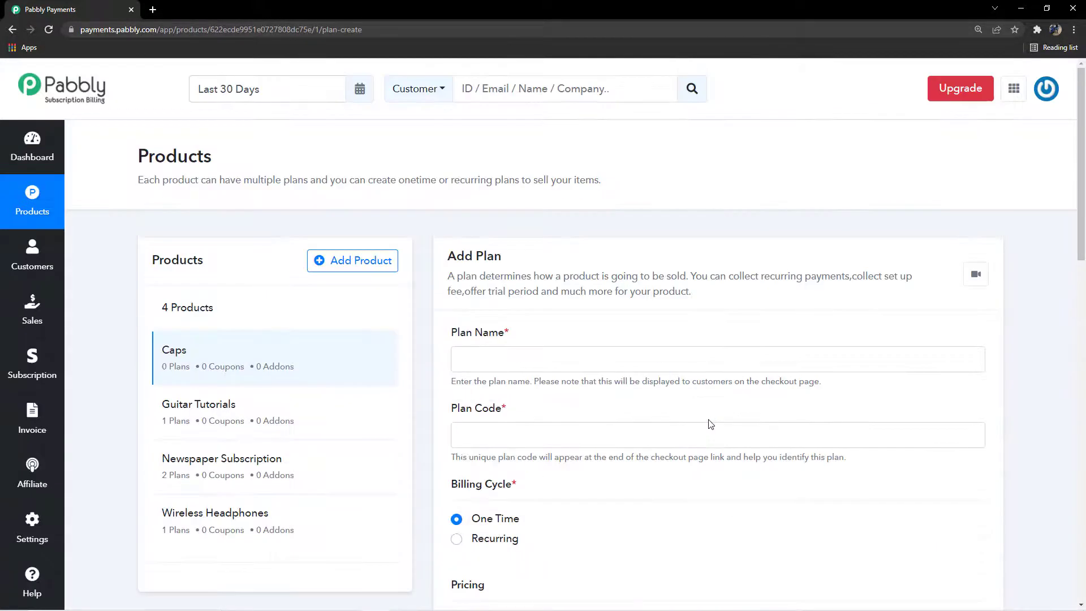
scroll(710, 424, "down", 3)
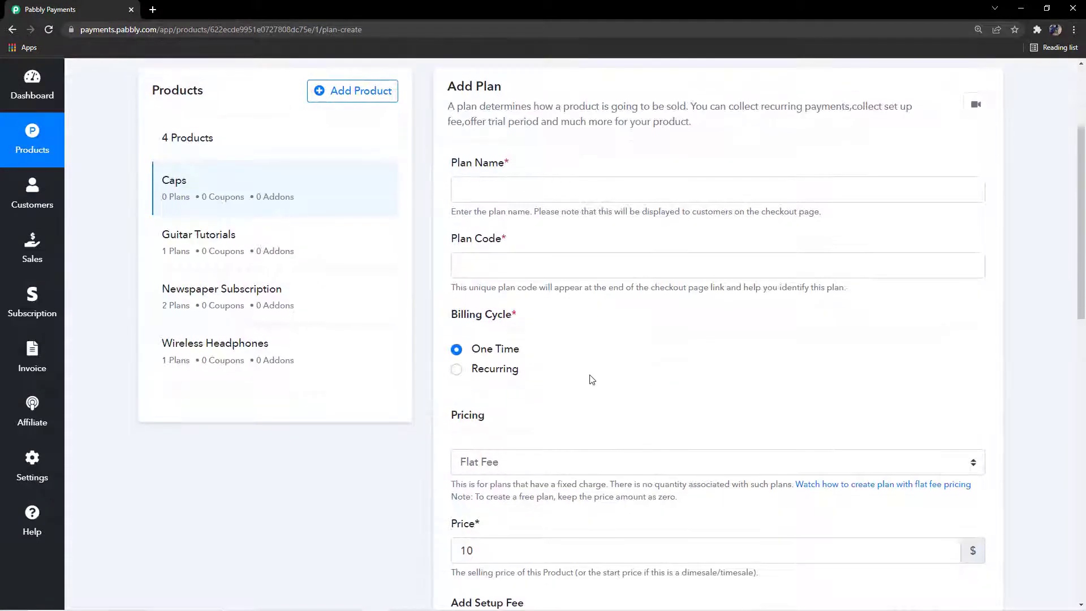
scroll(592, 379, "up", 3)
scroll(592, 371, "down", 2)
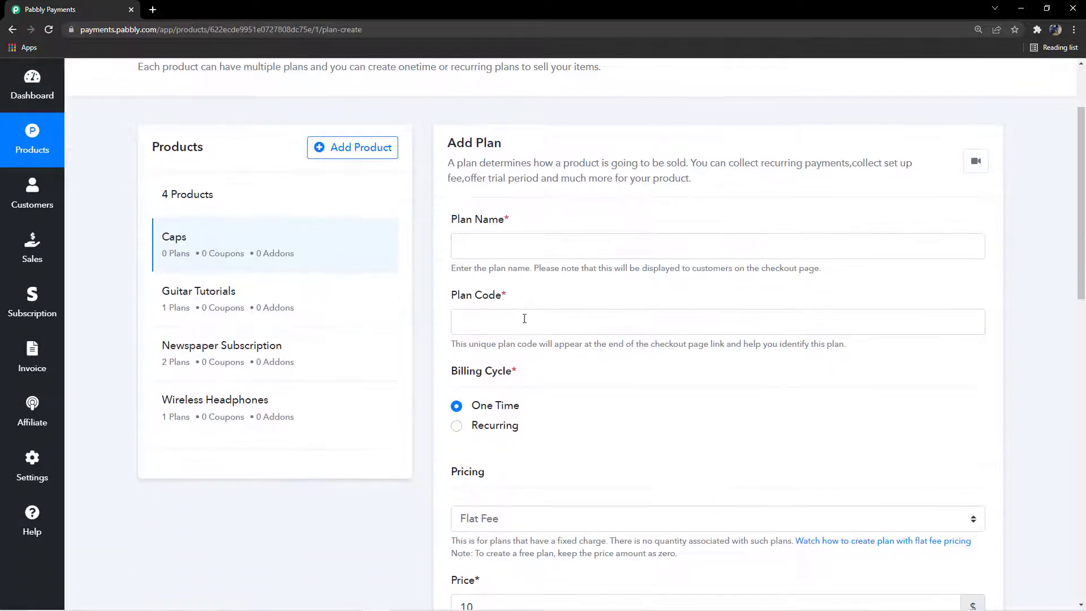
left_click(559, 242)
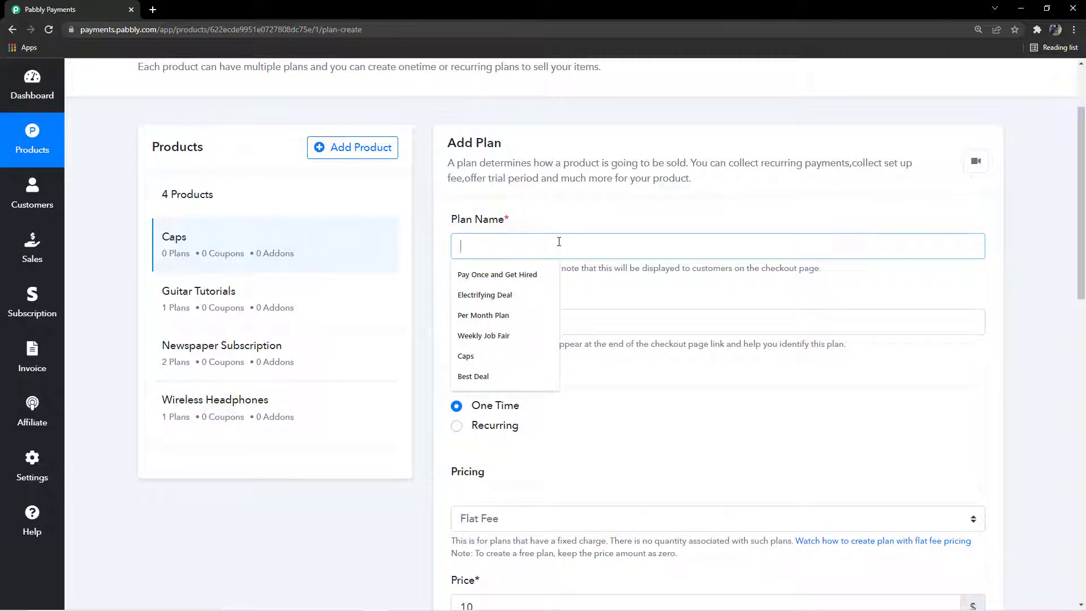
type("Best De")
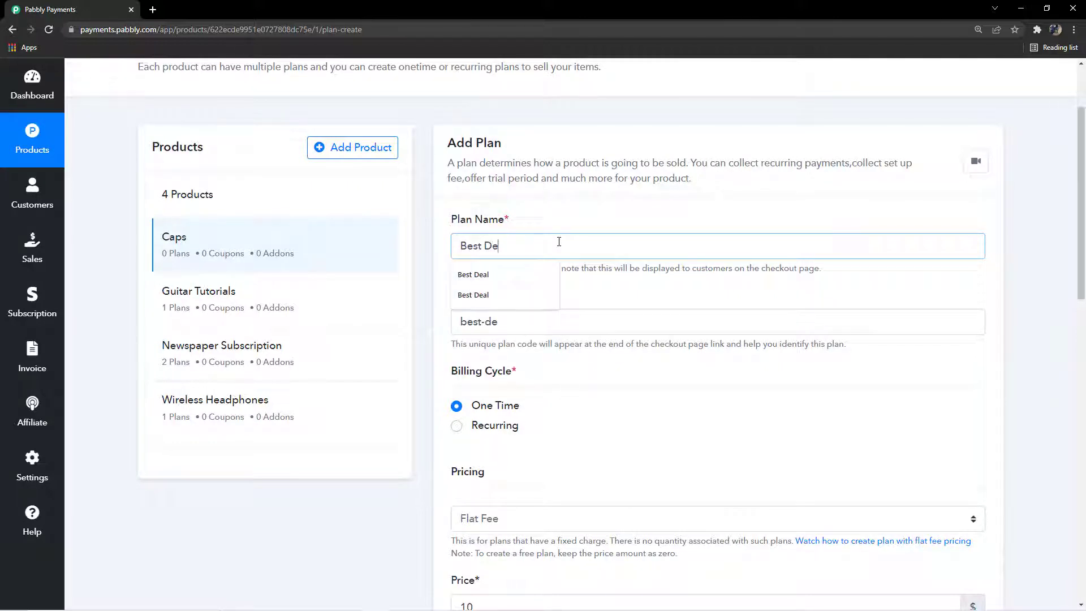
type("al")
left_click(566, 264)
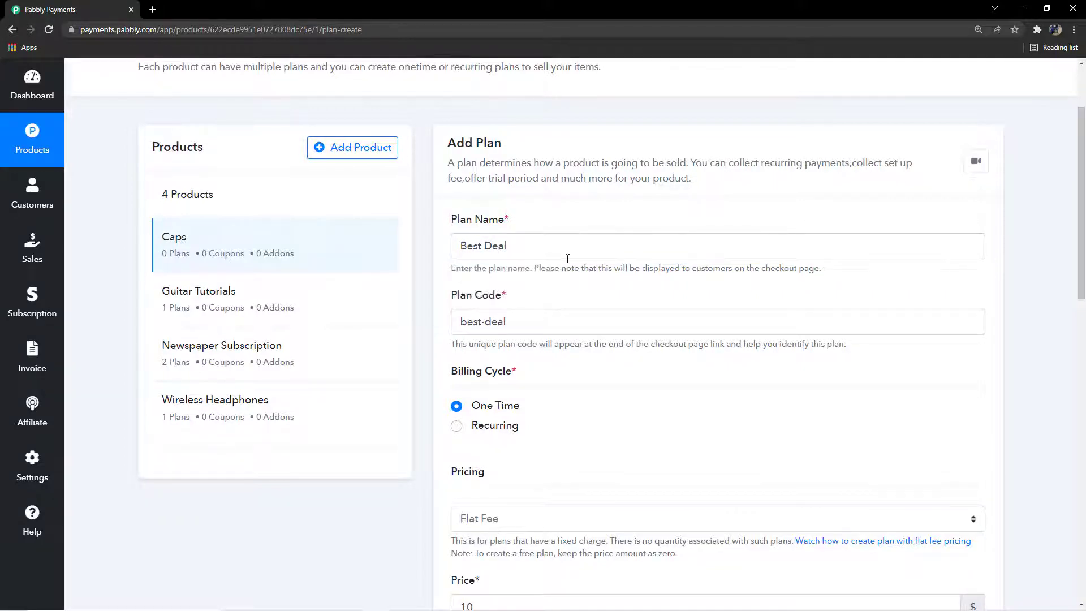
Set the plan code to best-deal-at-best-price.
scroll(558, 266, "down", 3)
scroll(537, 254, "up", 4)
scroll(469, 269, "down", 3)
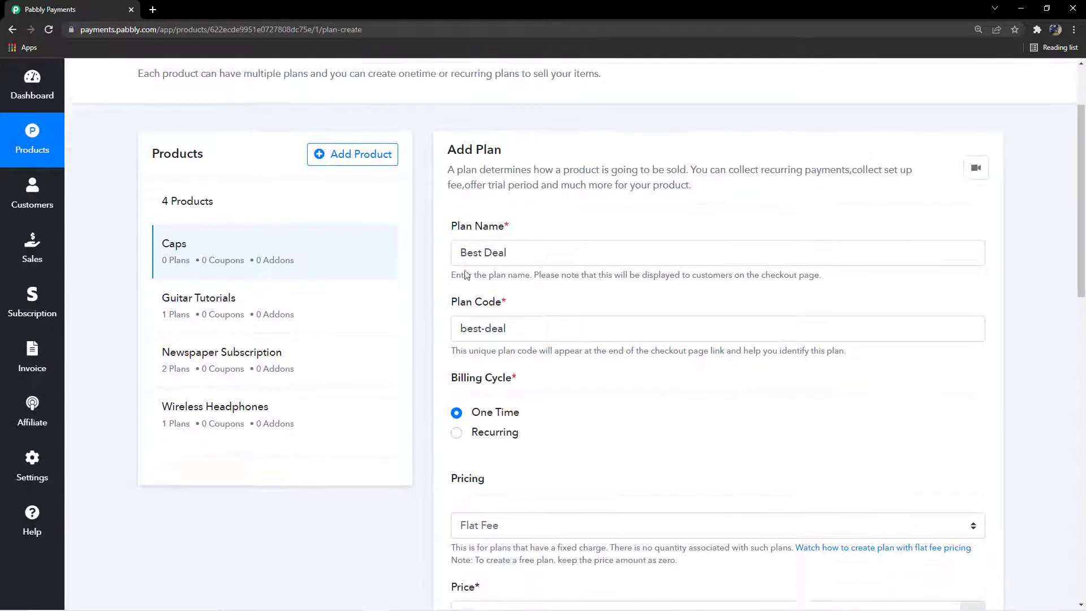
left_click_drag(449, 182, 538, 180)
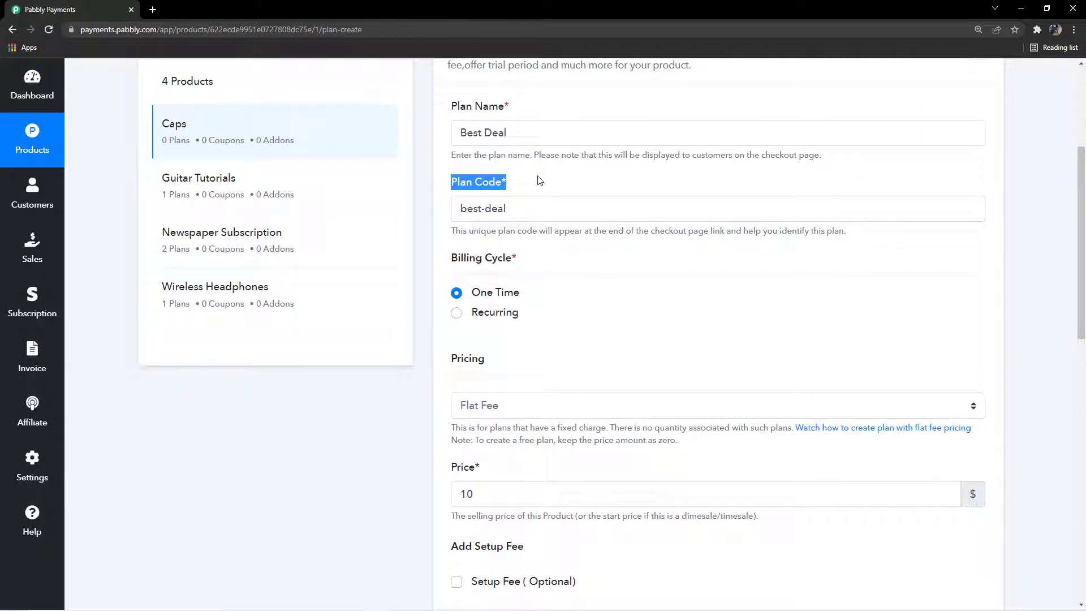
left_click(538, 185)
scroll(537, 226, "down", 1)
scroll(538, 249, "up", 2)
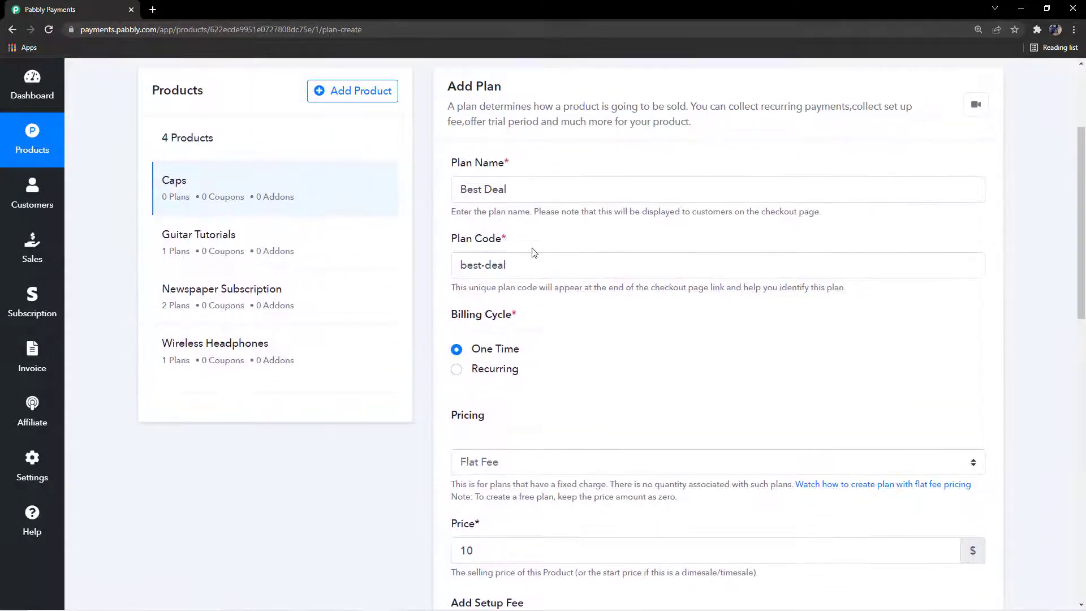
left_click(539, 266)
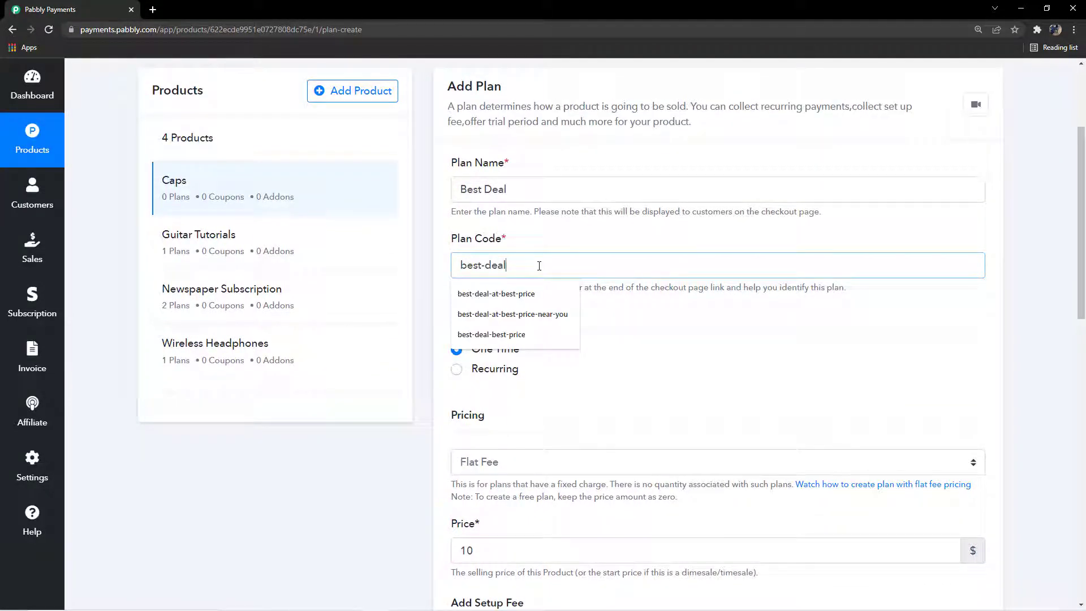
type("-at-")
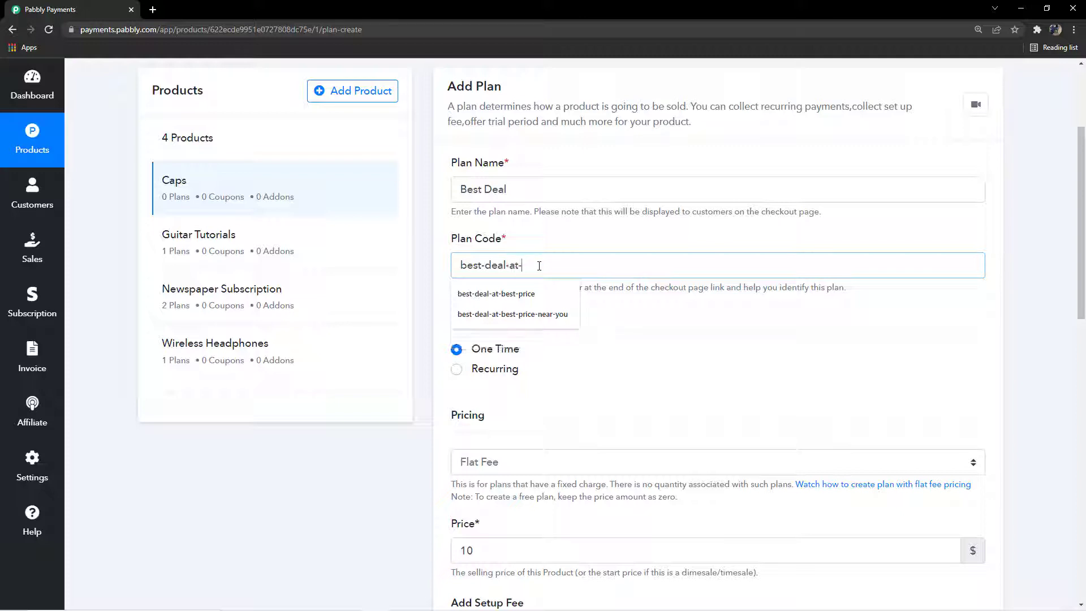
type("best-price")
left_click(555, 242)
scroll(546, 271, "down", 3)
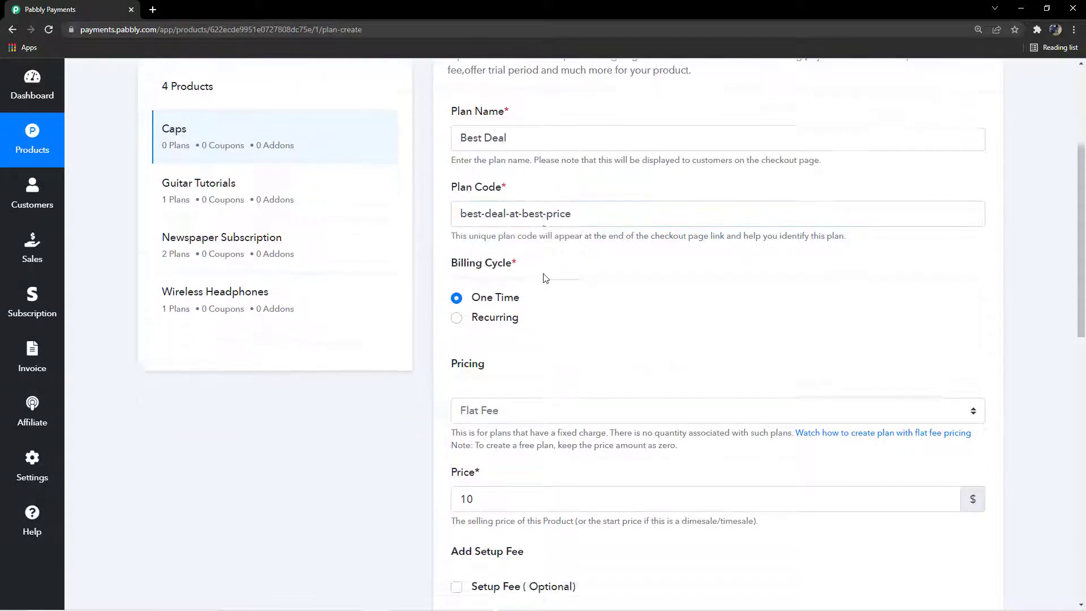
Review the plan name and plan code fields of the new plan.
scroll(542, 275, "up", 3)
left_click_drag(448, 244, 509, 235)
left_click(510, 234)
scroll(545, 260, "down", 2)
scroll(547, 266, "up", 2)
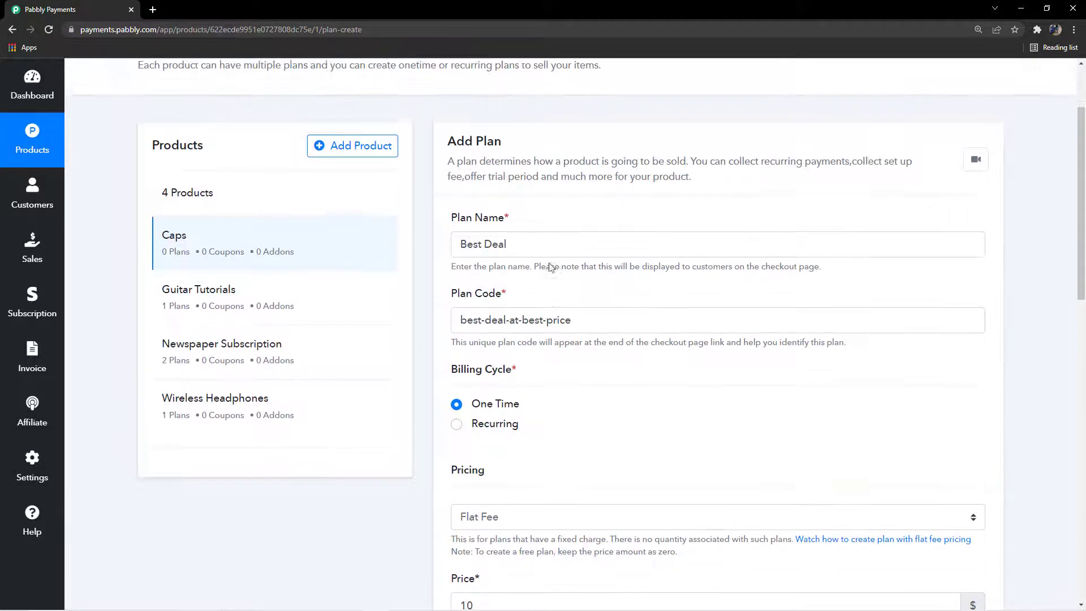
scroll(552, 301, "down", 2)
scroll(552, 301, "up", 3)
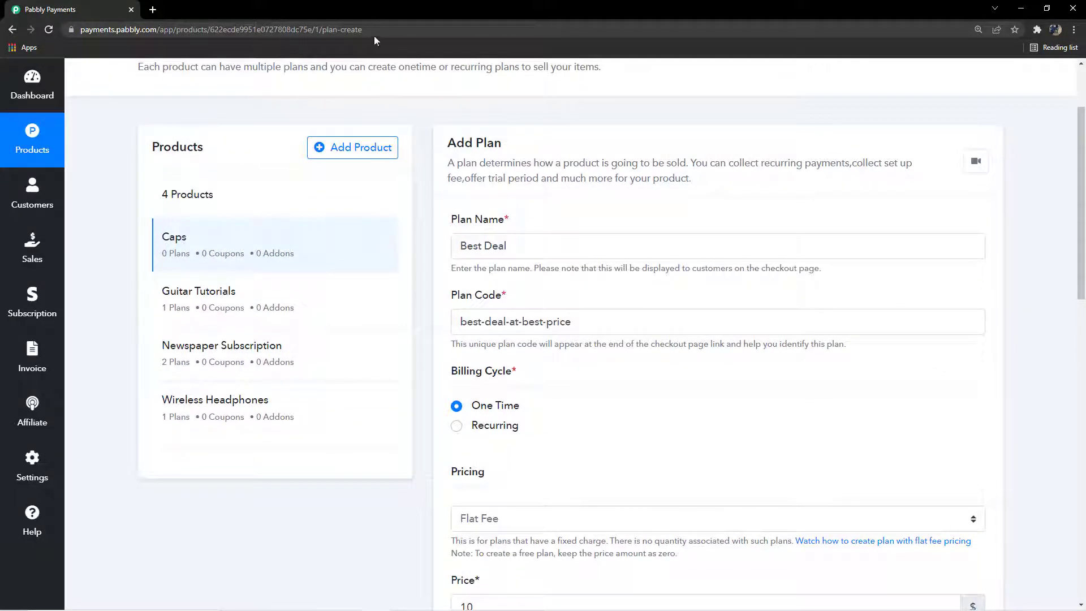
scroll(583, 340, "down", 1)
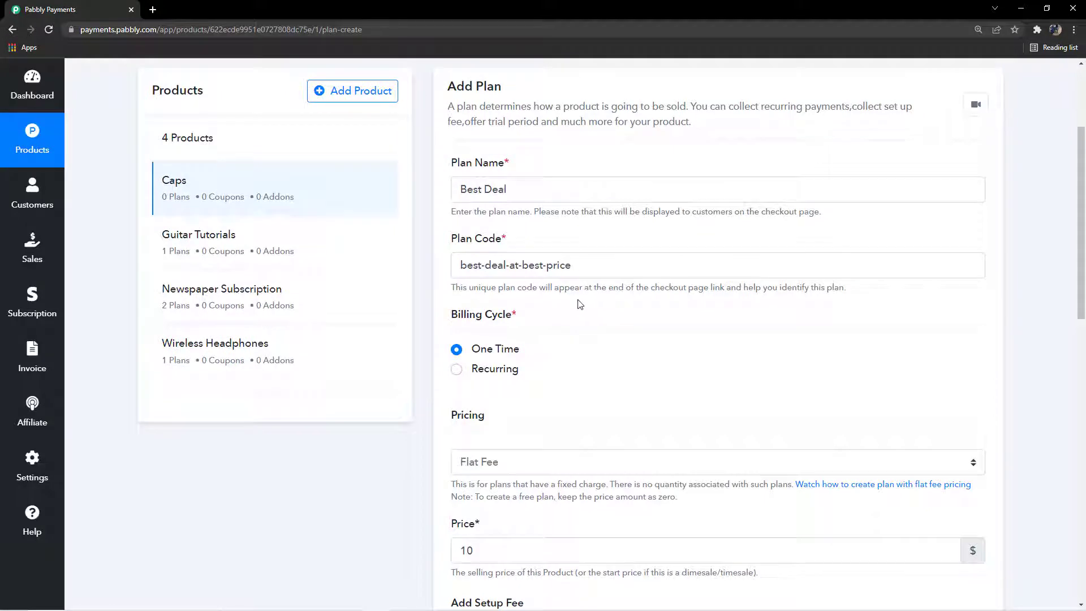
scroll(577, 312, "down", 2)
scroll(579, 333, "up", 3)
scroll(577, 378, "down", 3)
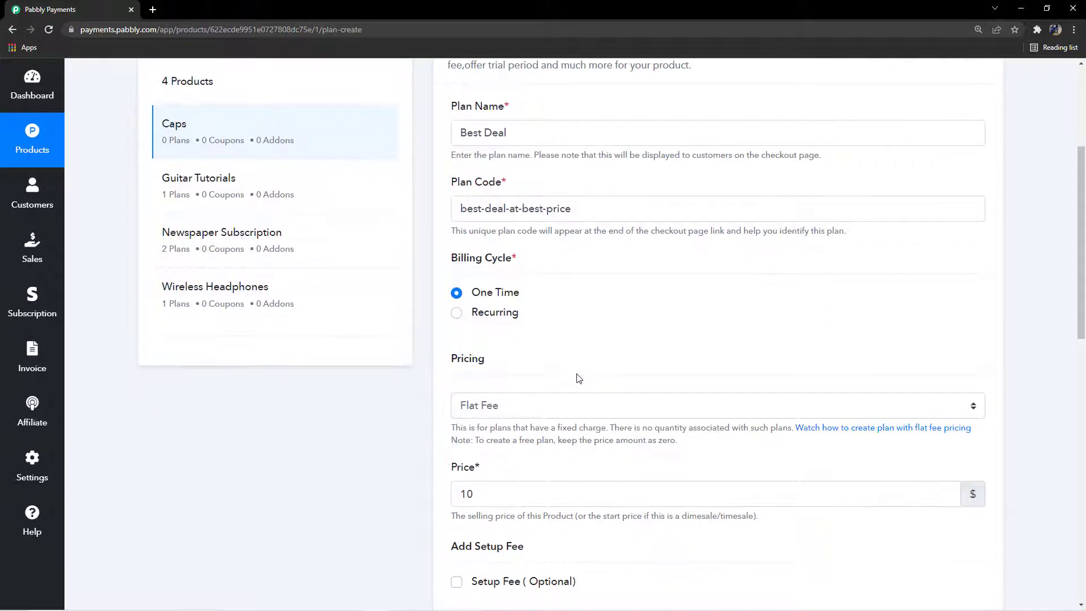
Compare the One Time and Recurring billing cycles and choose Recurring for the plan.
left_click_drag(452, 201, 518, 211)
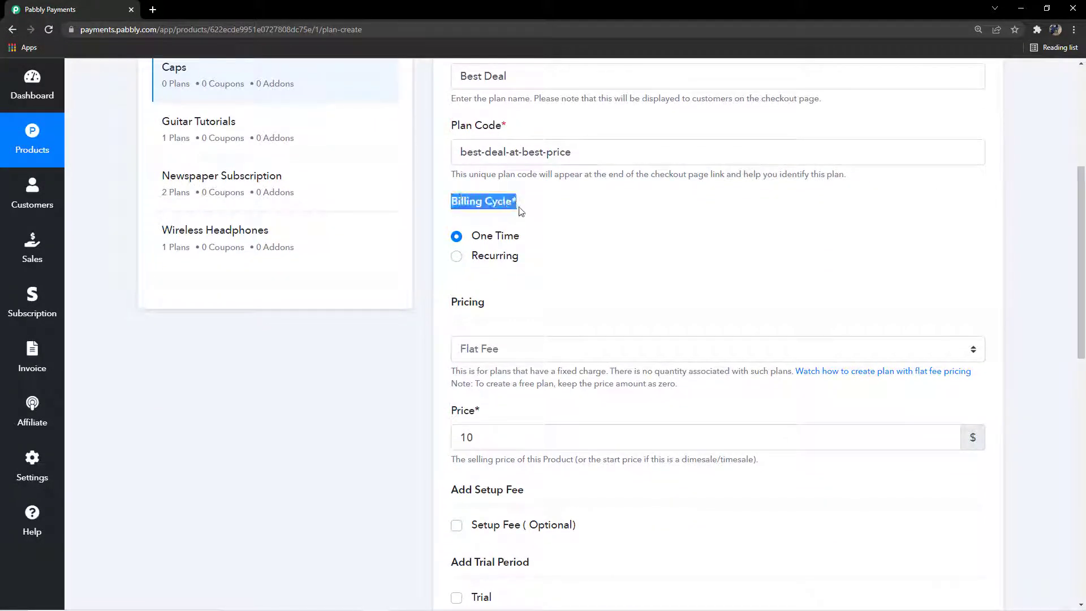
left_click(541, 215)
scroll(540, 238, "down", 1)
scroll(539, 277, "up", 2)
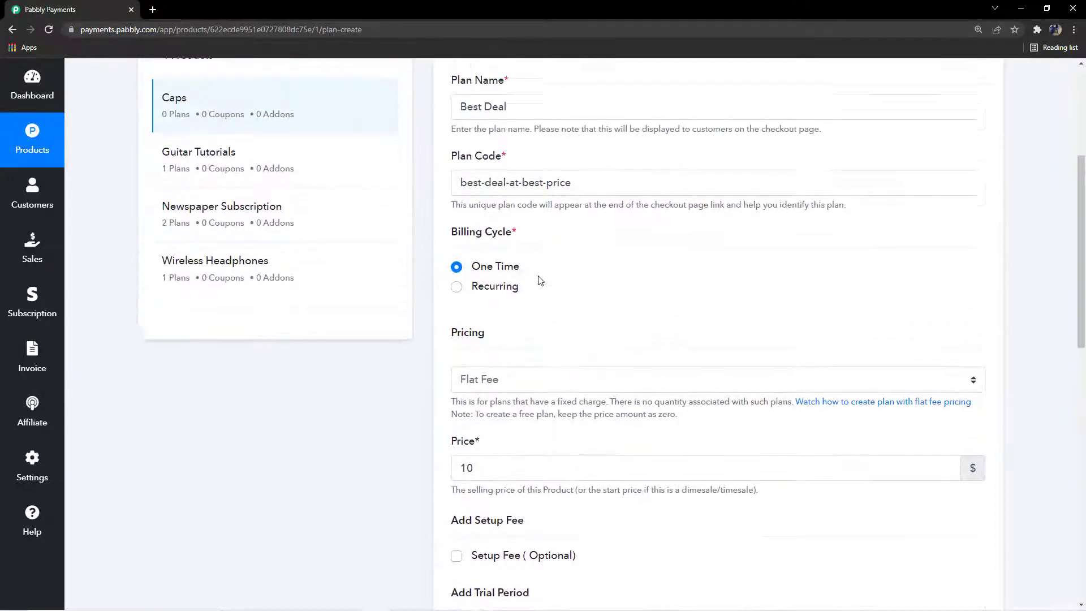
scroll(480, 305, "down", 2)
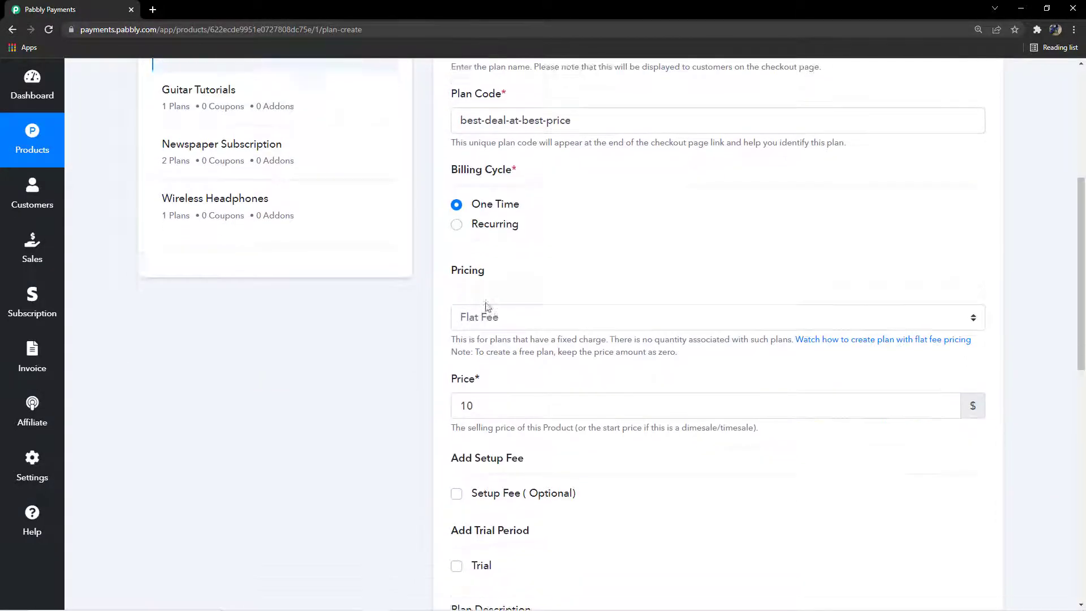
scroll(474, 255, "up", 1)
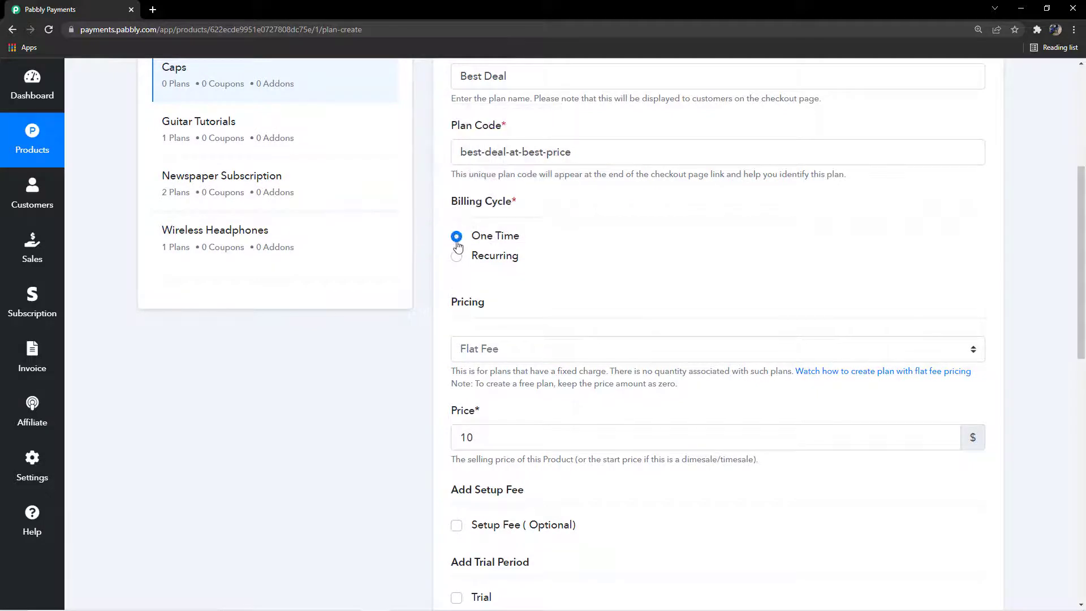
left_click(455, 258)
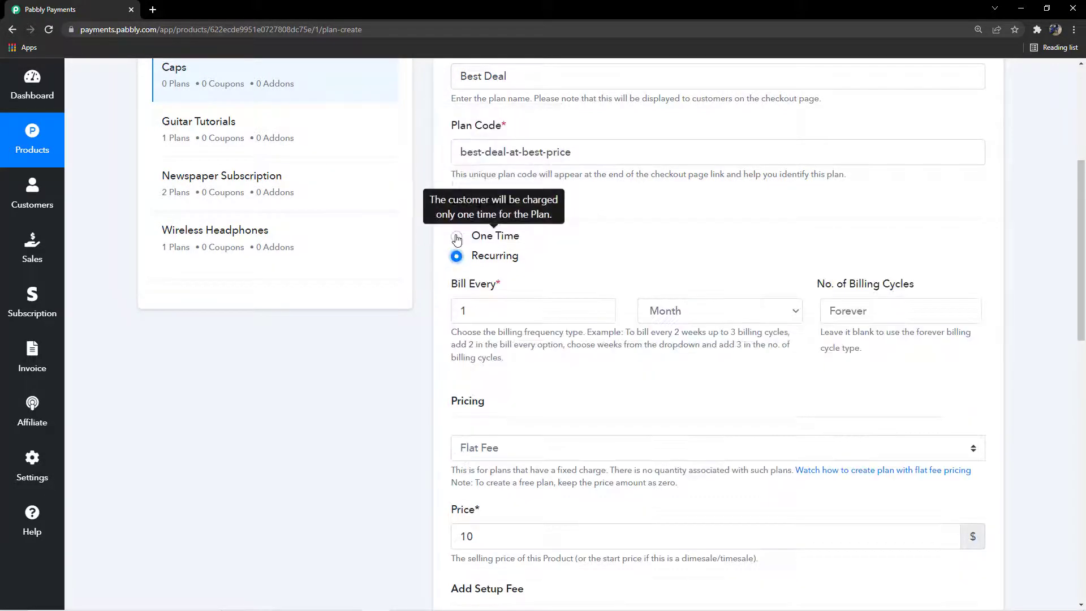
left_click(458, 237)
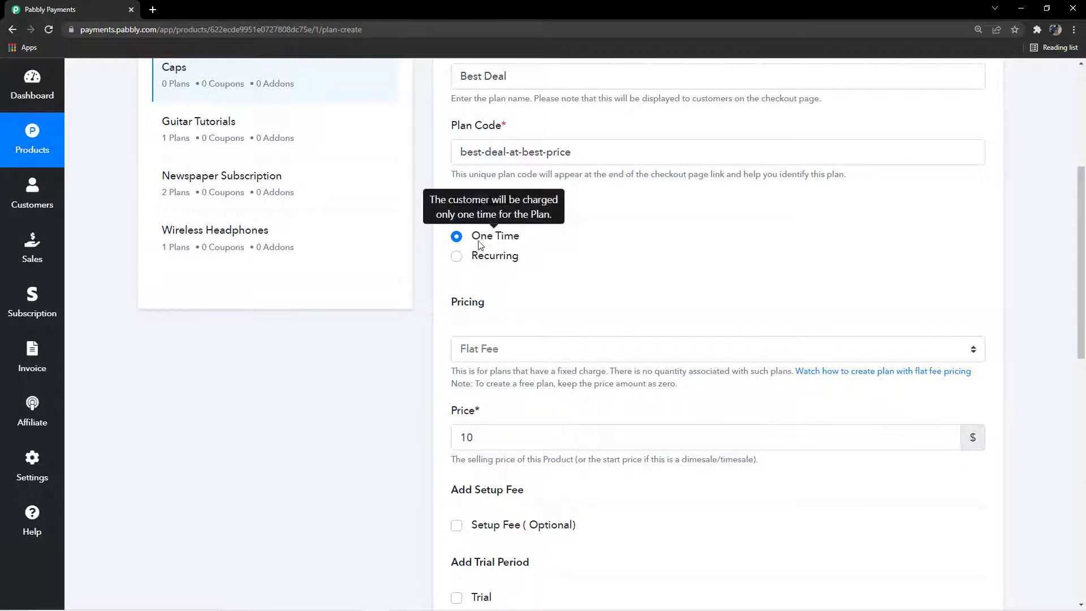
scroll(503, 250, "down", 1)
left_click(494, 199)
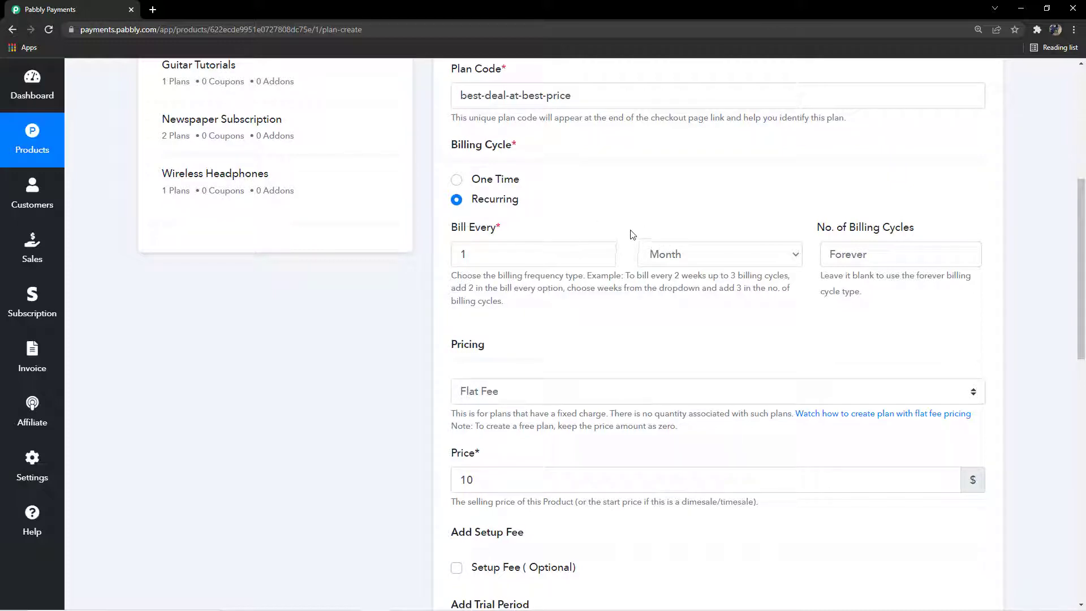
Examine the recurring plan's billing frequency, period unit and number of billing cycles settings.
left_click(687, 256)
left_click(841, 273)
left_click(886, 253)
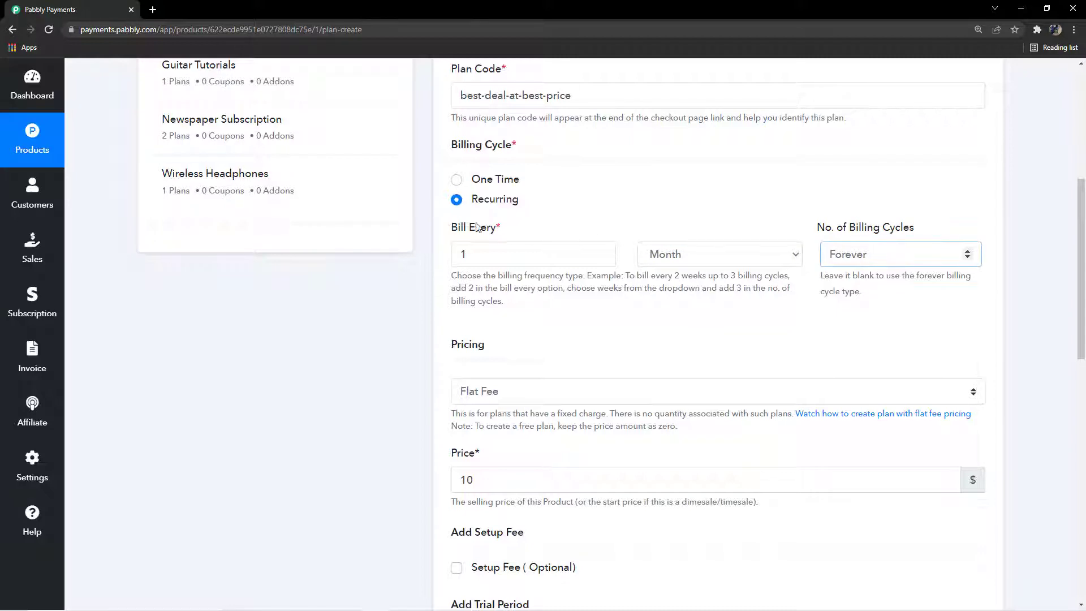
mouse_move(498, 201)
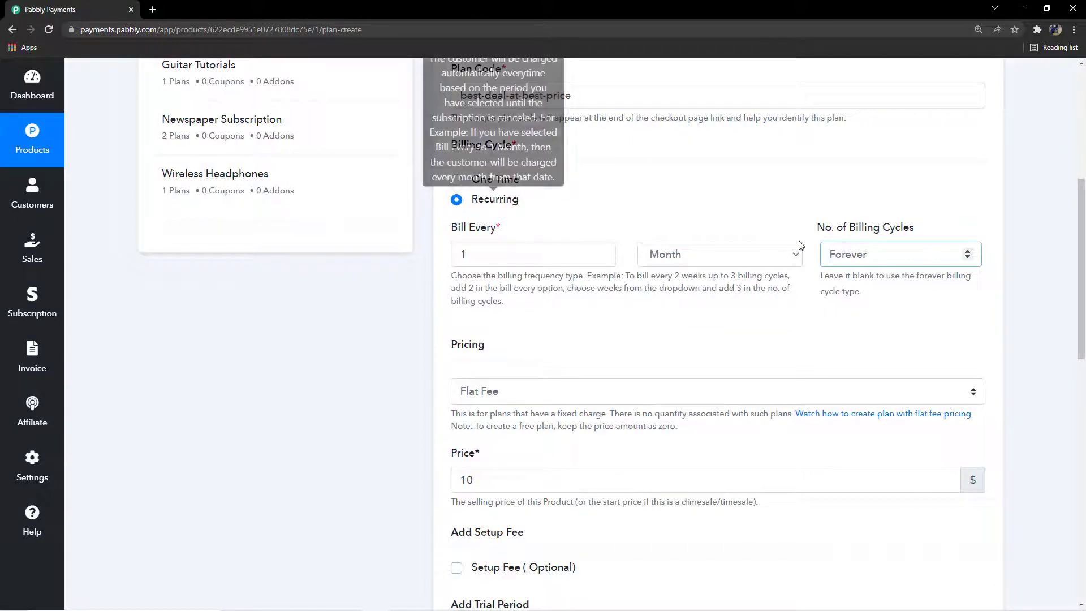
scroll(851, 252, "down", 1)
scroll(855, 271, "up", 1)
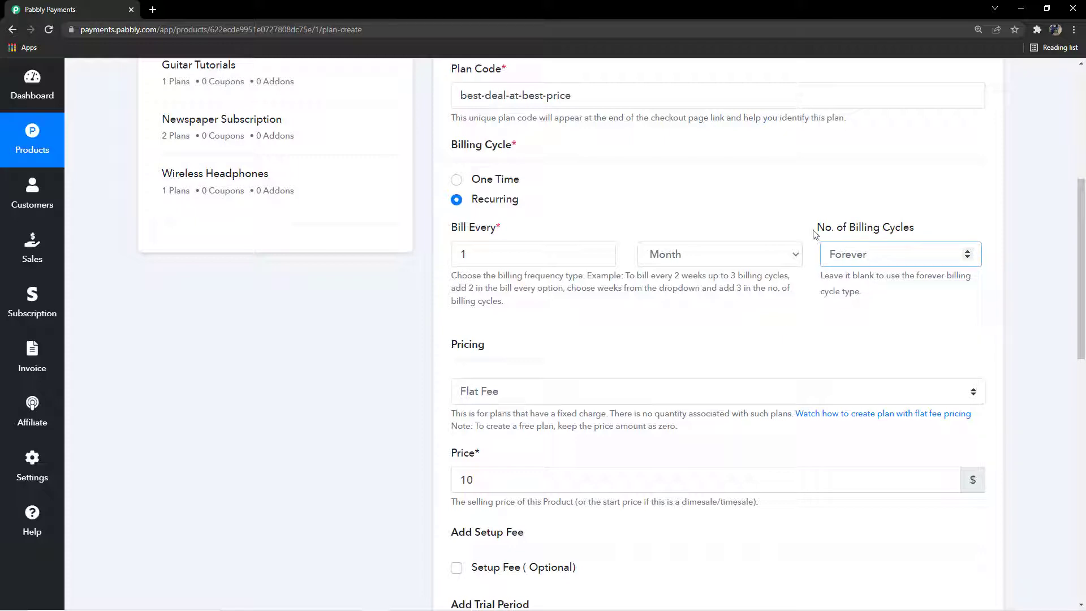
left_click_drag(814, 230, 919, 229)
left_click(857, 322)
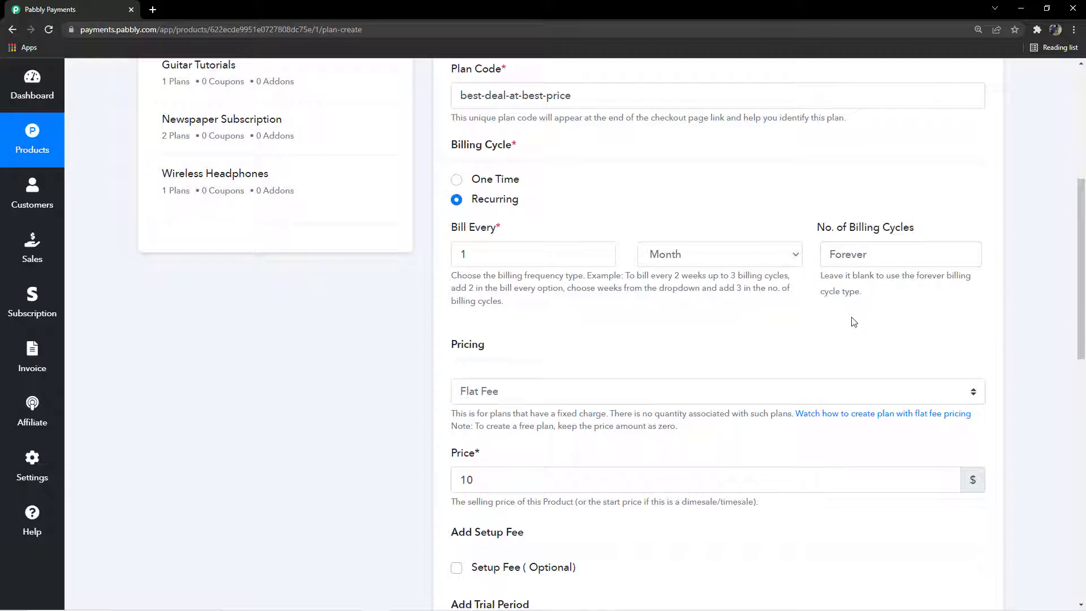
Set the plan's number of billing cycles to 2.
scroll(852, 317, "down", 1)
scroll(850, 311, "up", 2)
left_click_drag(816, 285, 919, 285)
left_click(917, 285)
scroll(861, 306, "down", 1)
scroll(820, 303, "down", 1)
scroll(809, 305, "up", 1)
left_click(852, 255)
type("2")
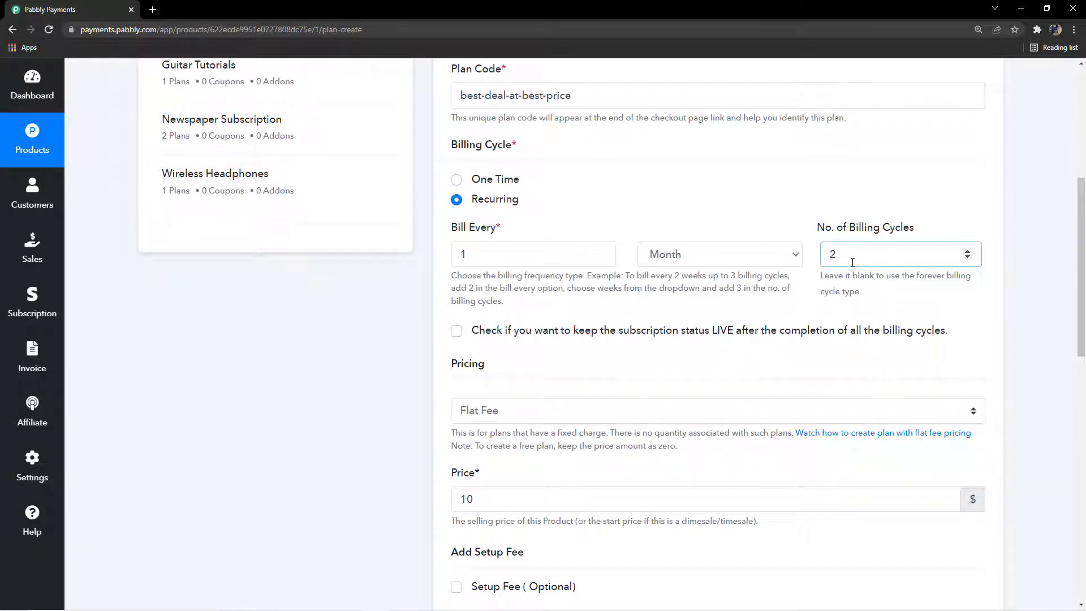
Examine the option to keep the subscription status LIVE after all billing cycles are completed.
scroll(800, 308, "down", 3)
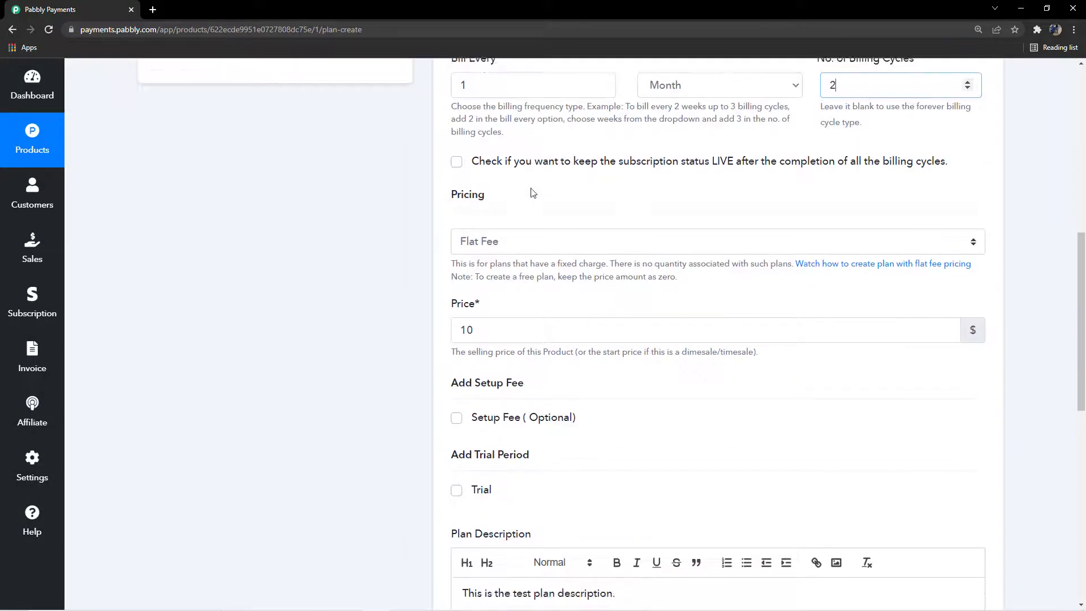
scroll(509, 215, "up", 1)
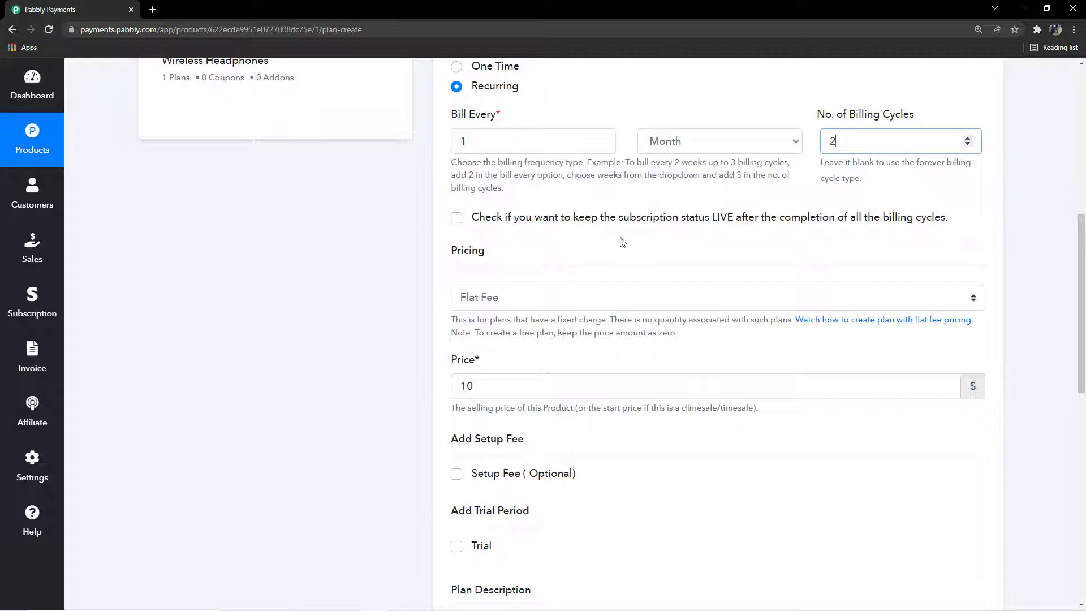
scroll(571, 245, "down", 1)
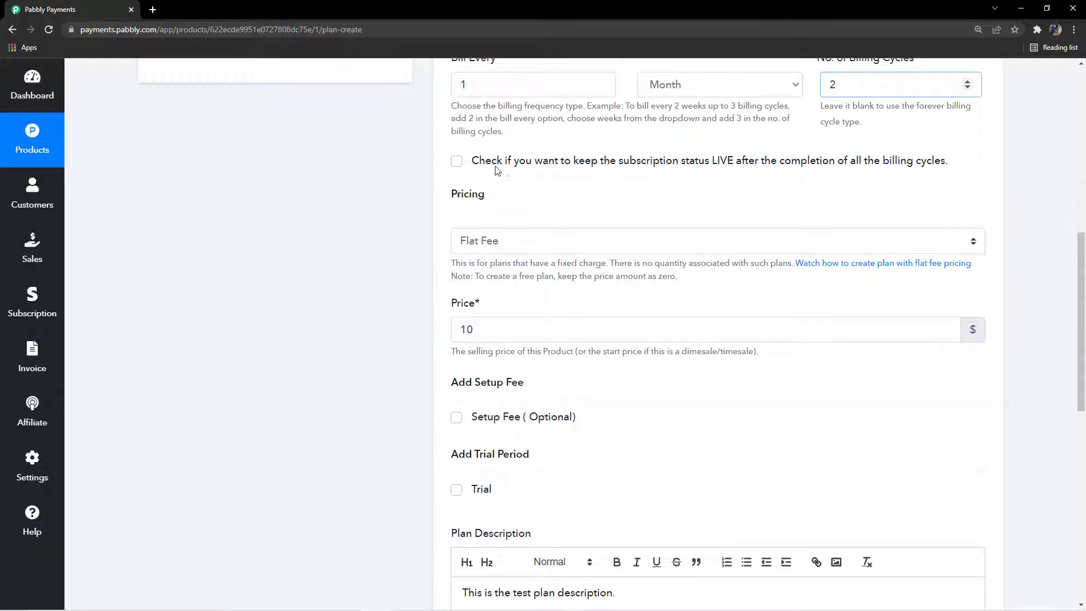
scroll(501, 172, "up", 1)
scroll(502, 96, "down", 1)
scroll(707, 181, "up", 2)
scroll(840, 216, "down", 1)
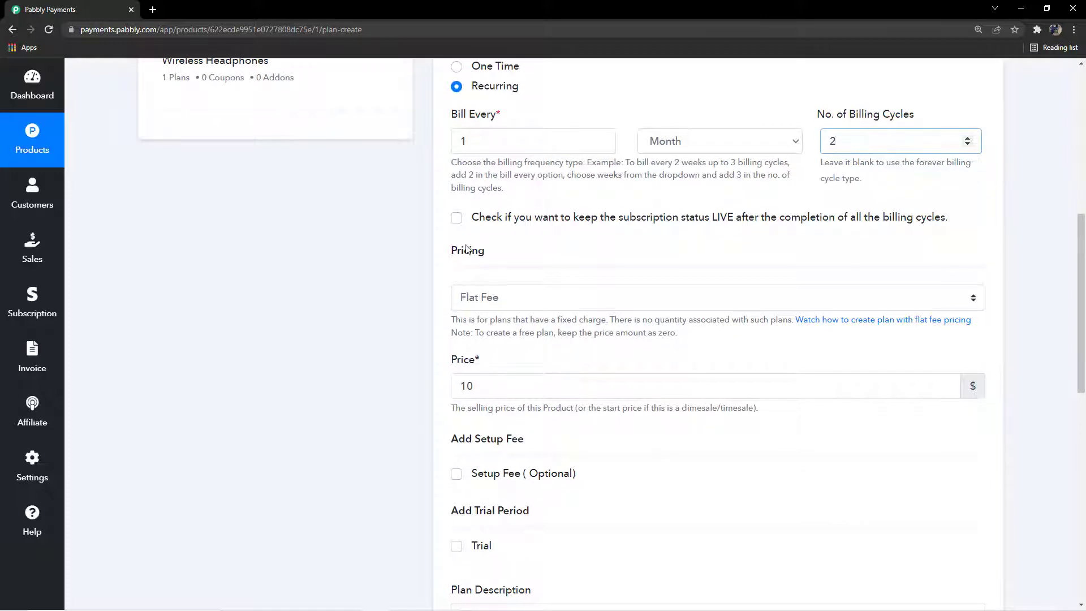
Try the option that keeps the subscription status LIVE after all billing cycles are completed.
scroll(471, 247, "down", 1)
scroll(471, 247, "up", 1)
left_click(456, 220)
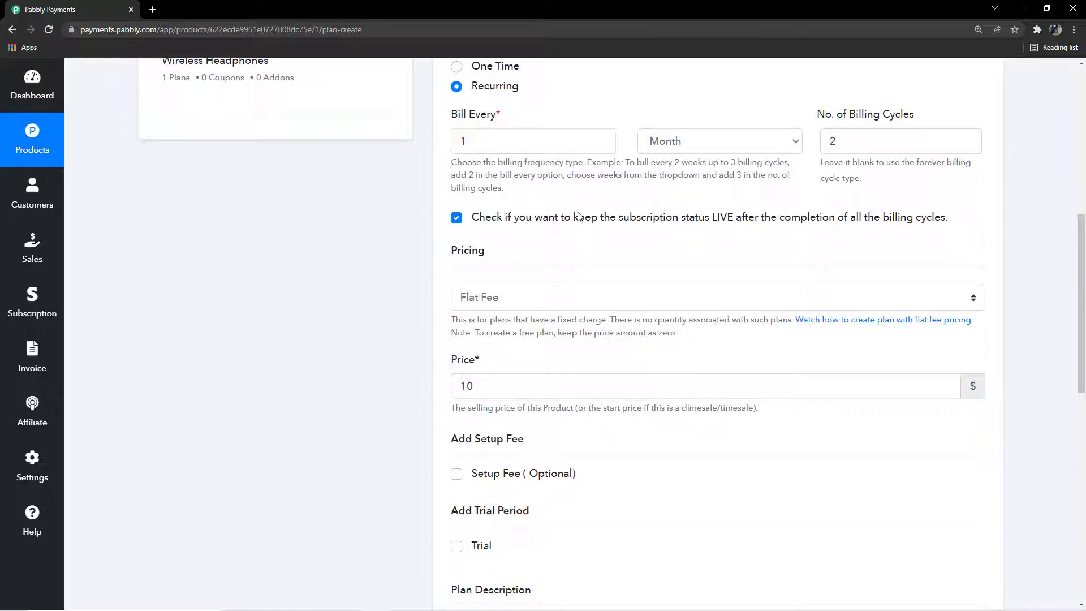
scroll(546, 255, "down", 1)
scroll(545, 255, "up", 2)
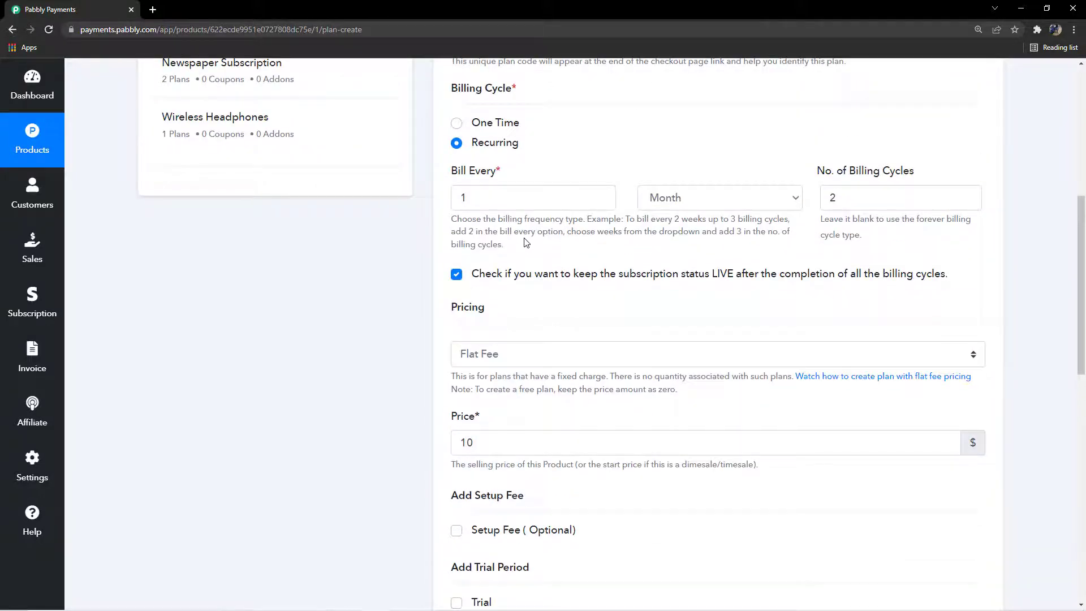
left_click(458, 278)
Switch the plan's billing cycle to One Time.
scroll(485, 278, "up", 4)
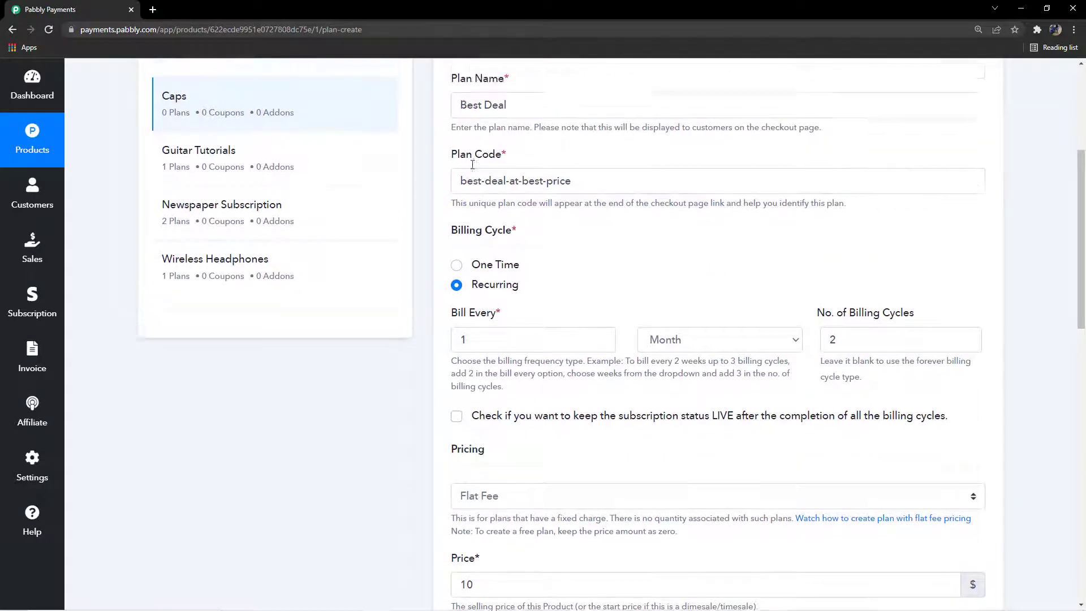
scroll(443, 213, "down", 2)
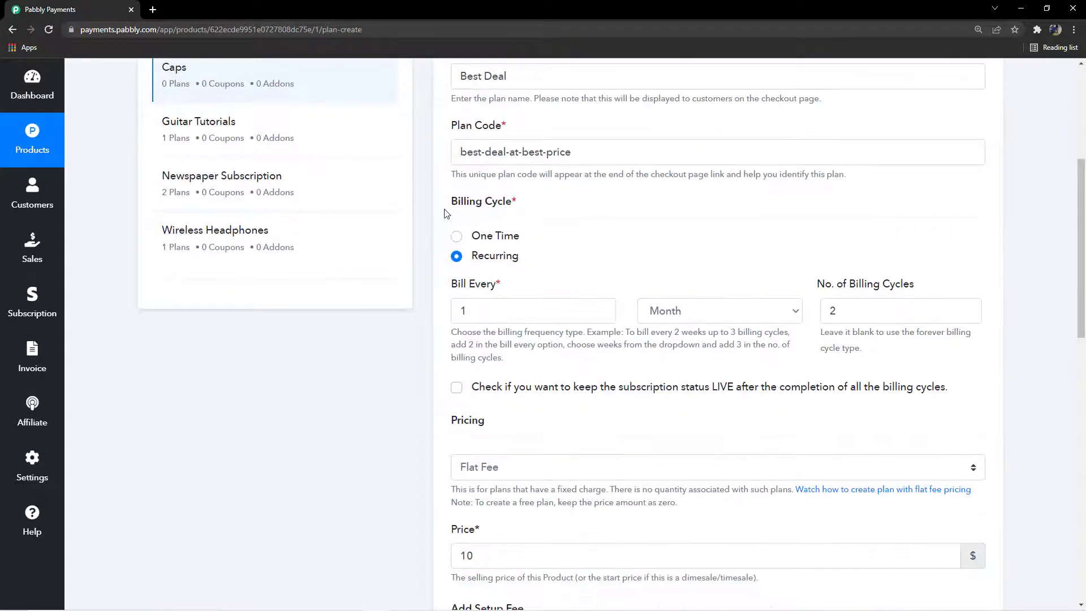
left_click(457, 238)
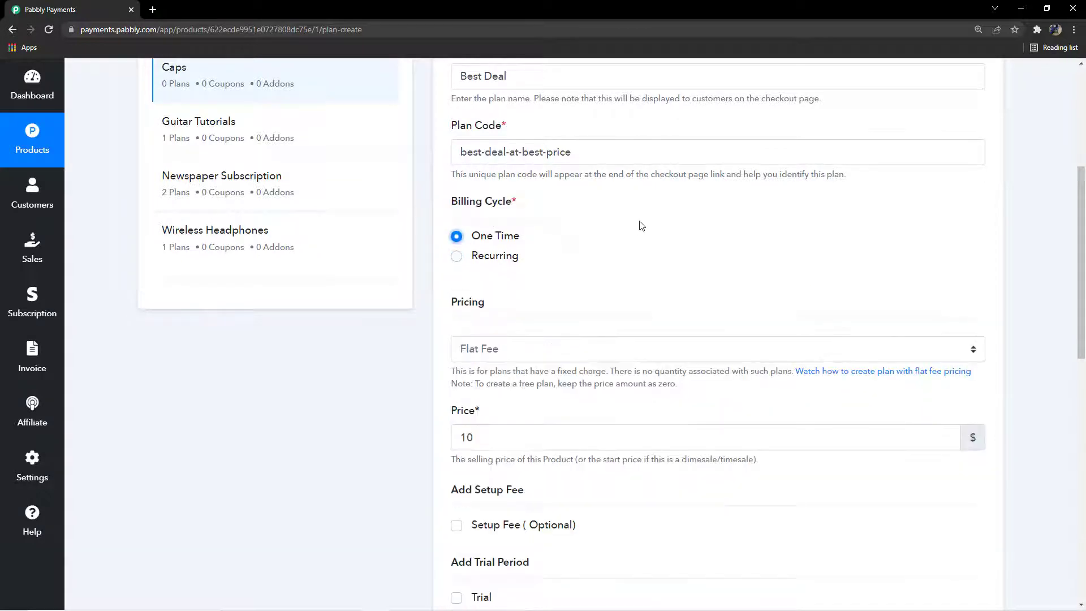
Set the plan's pricing model to Per Unit.
scroll(618, 247, "down", 1)
scroll(577, 284, "down", 4)
scroll(572, 300, "up", 4)
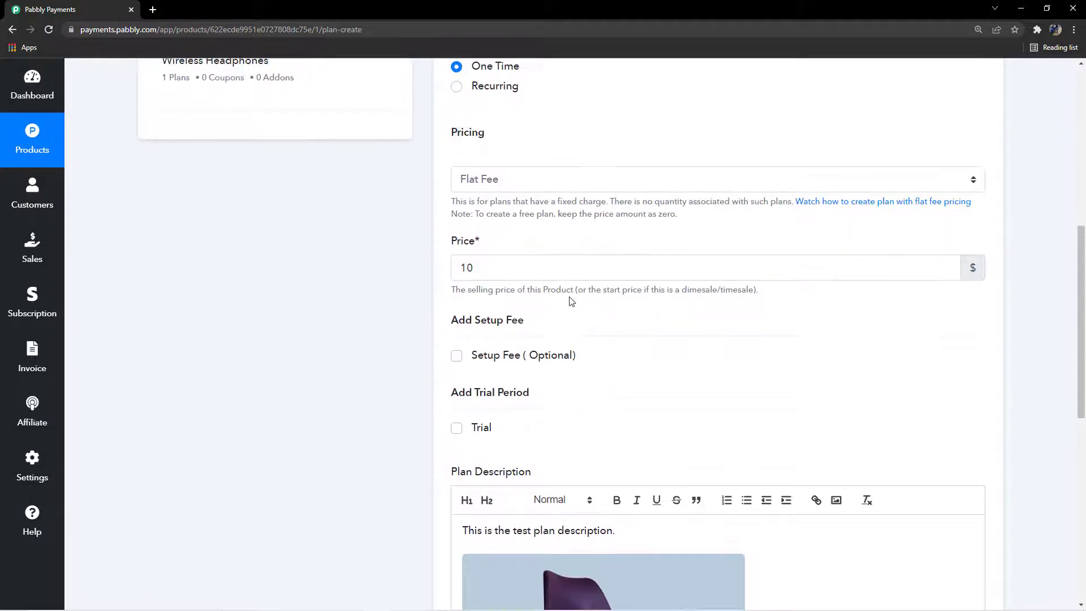
scroll(502, 281, "down", 2)
left_click(523, 179)
left_click(517, 225)
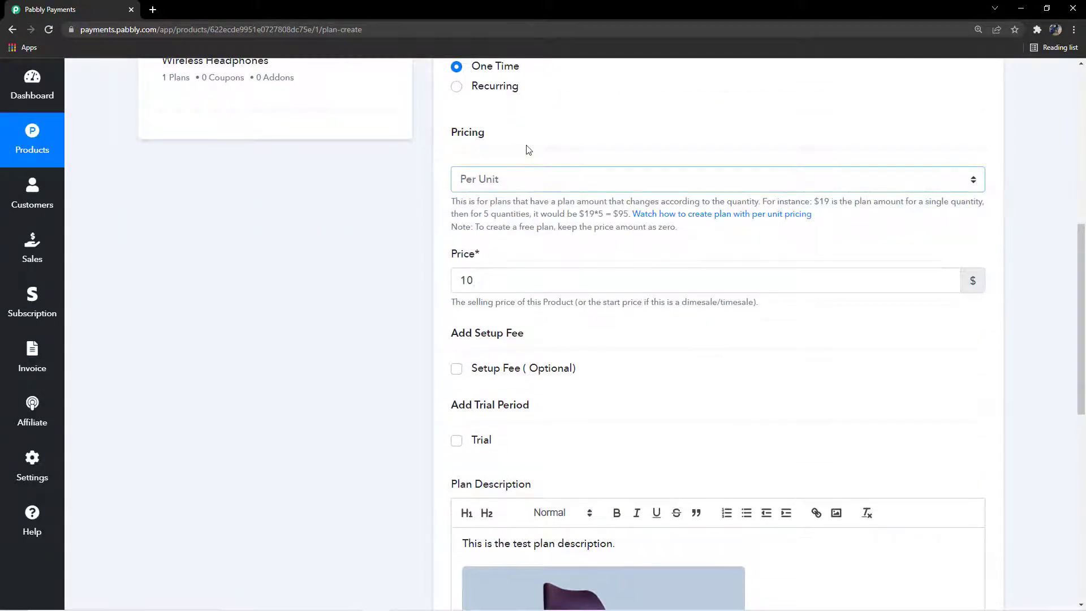
scroll(538, 203, "down", 2)
scroll(543, 228, "up", 2)
left_click(490, 278)
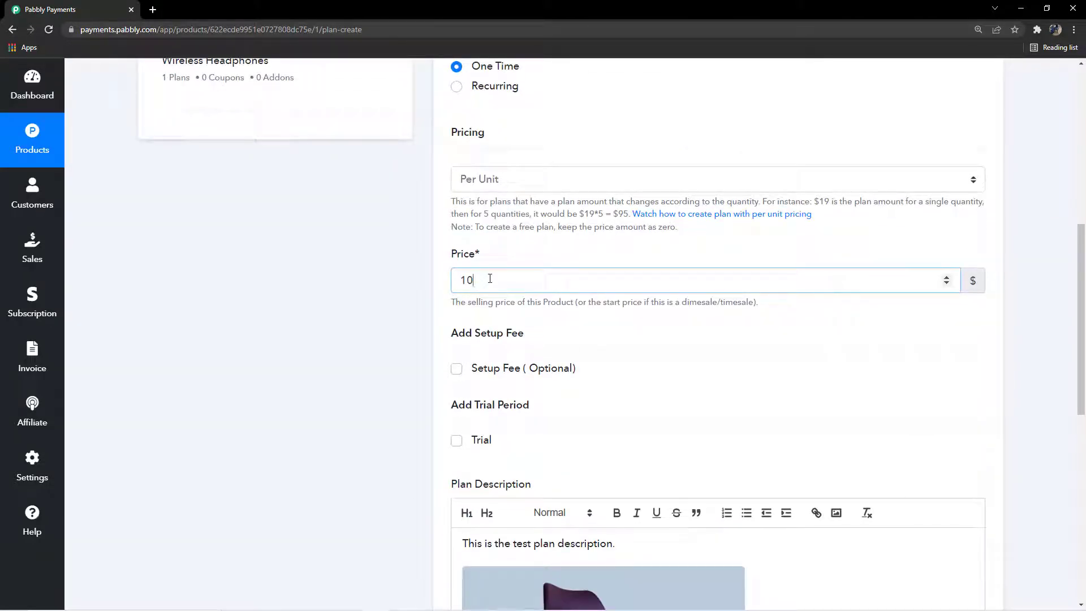
left_click(502, 251)
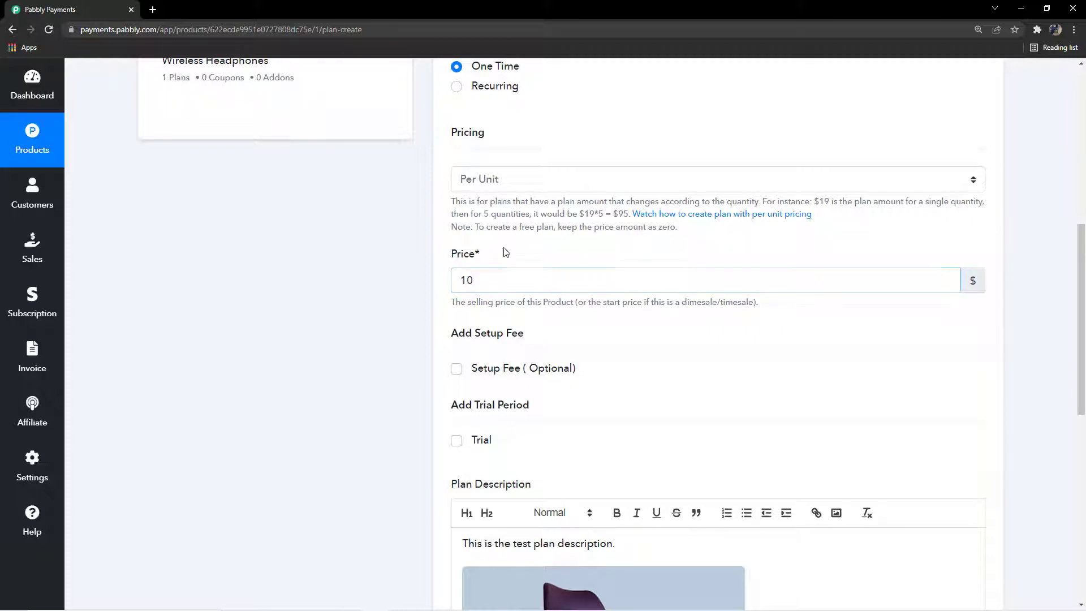
Turn on the optional setup fee for the plan and clear its amount.
scroll(500, 249, "down", 2)
scroll(511, 281, "down", 2)
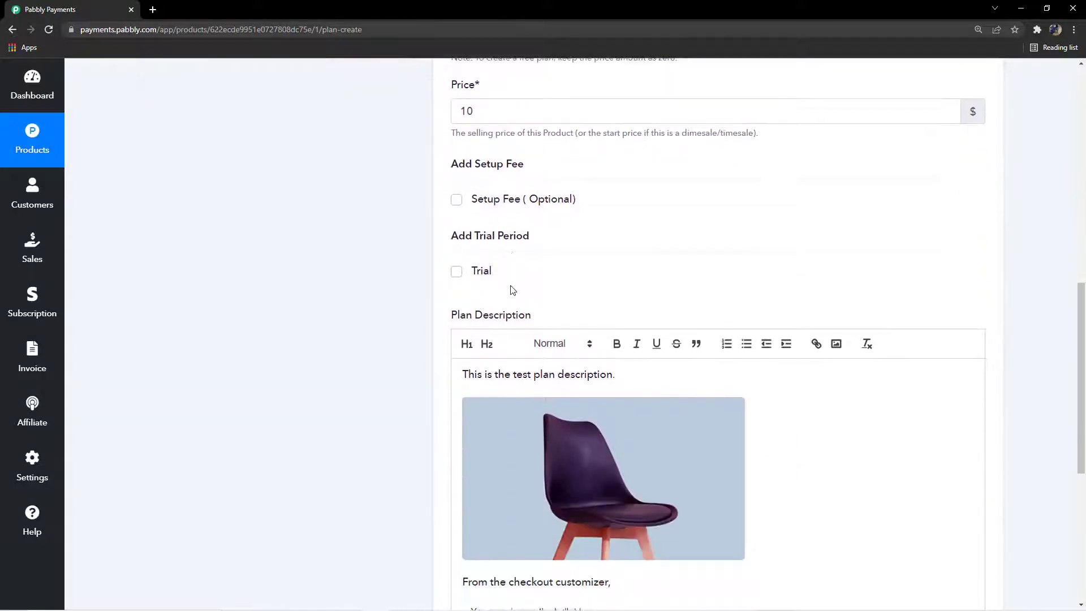
scroll(464, 289, "up", 2)
scroll(455, 266, "down", 1)
left_click_drag(446, 224, 563, 225)
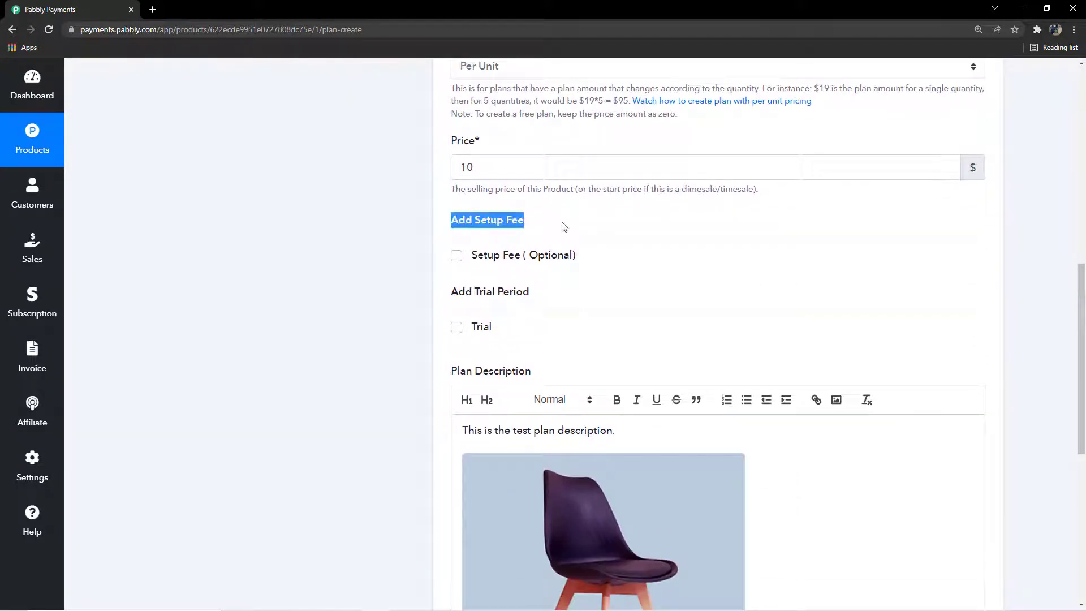
left_click(562, 226)
scroll(532, 249, "down", 1)
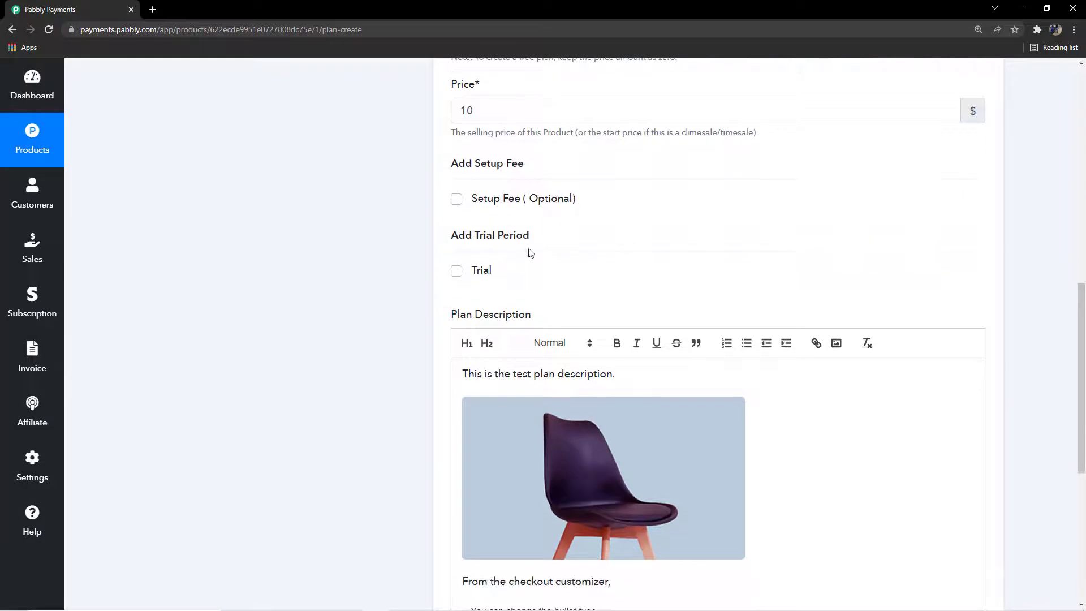
left_click(456, 199)
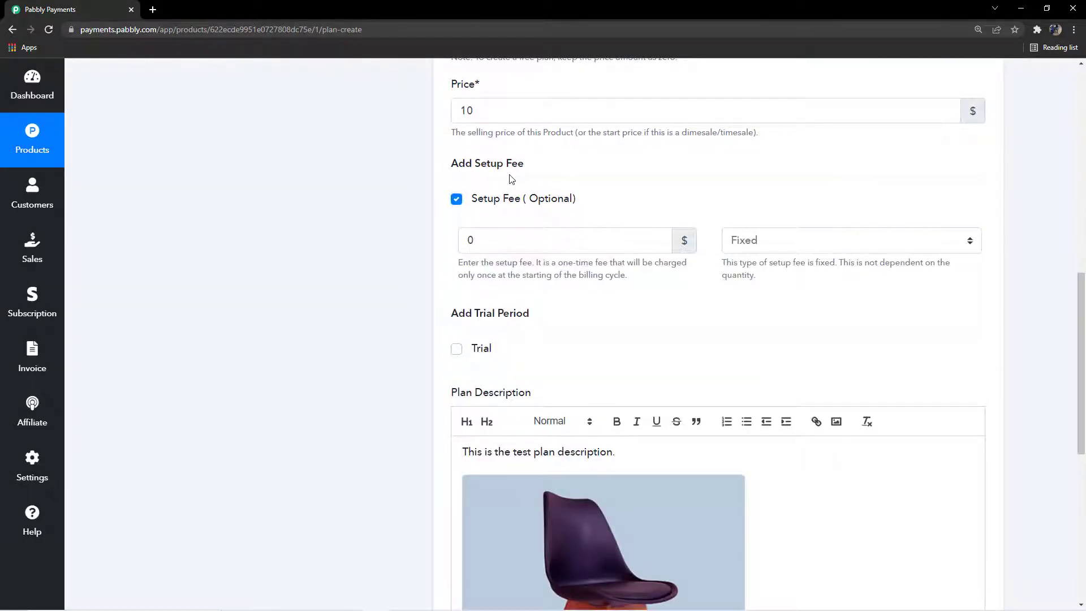
scroll(509, 179, "down", 1)
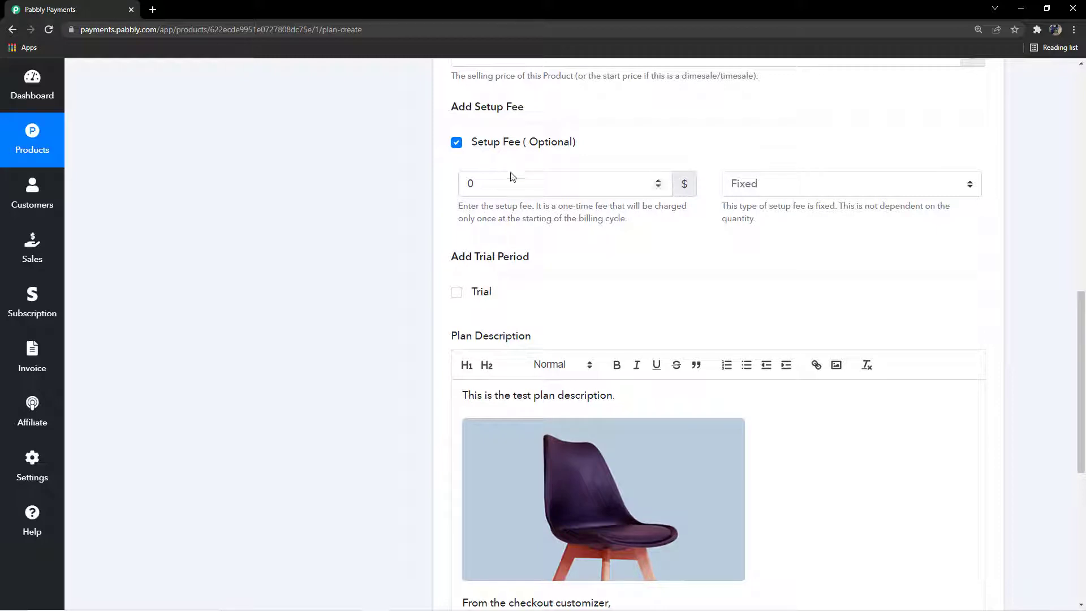
left_click(511, 189)
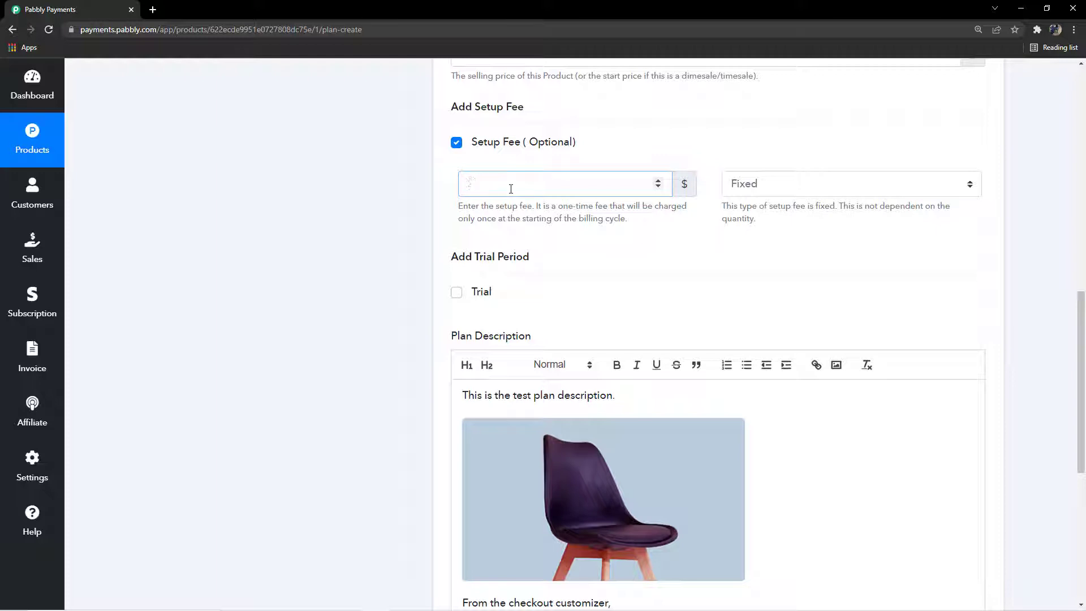
left_click(640, 243)
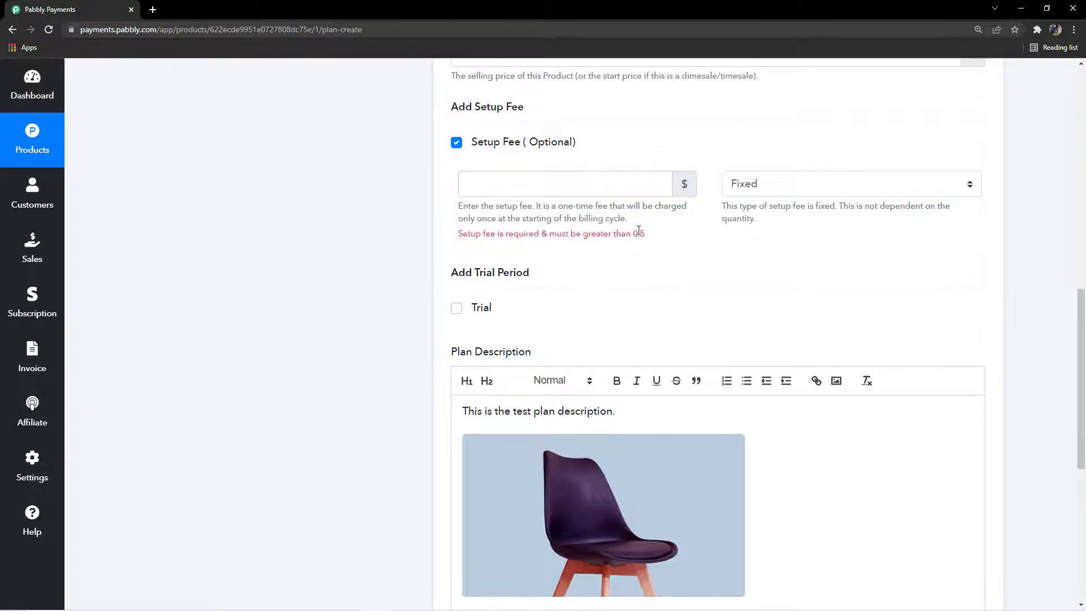
Try the Quantity-wise setup fee type and read how it depends on the plan quantity.
left_click(759, 185)
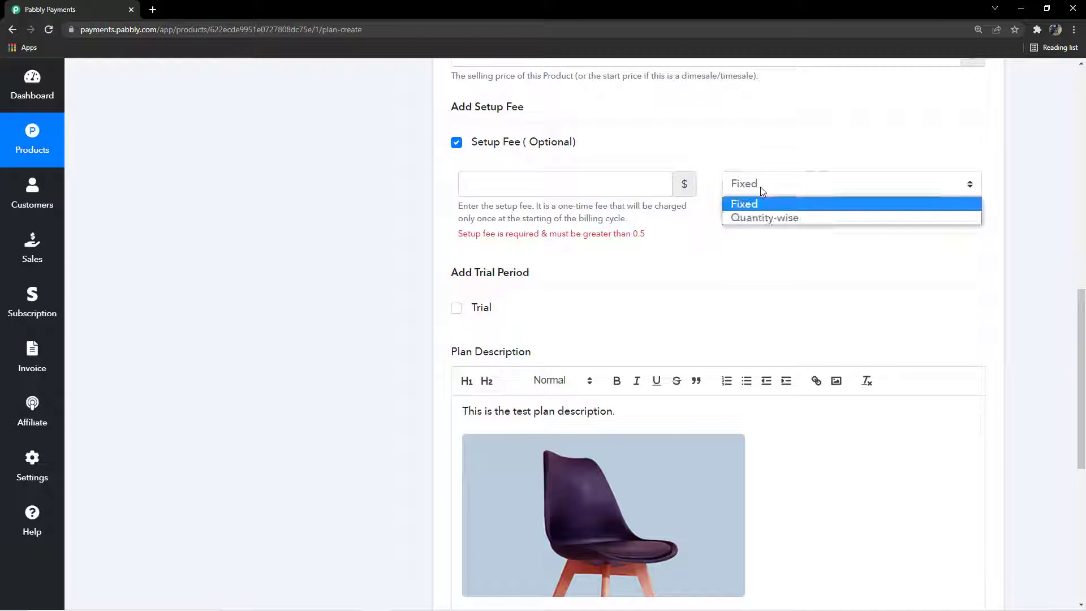
left_click(779, 221)
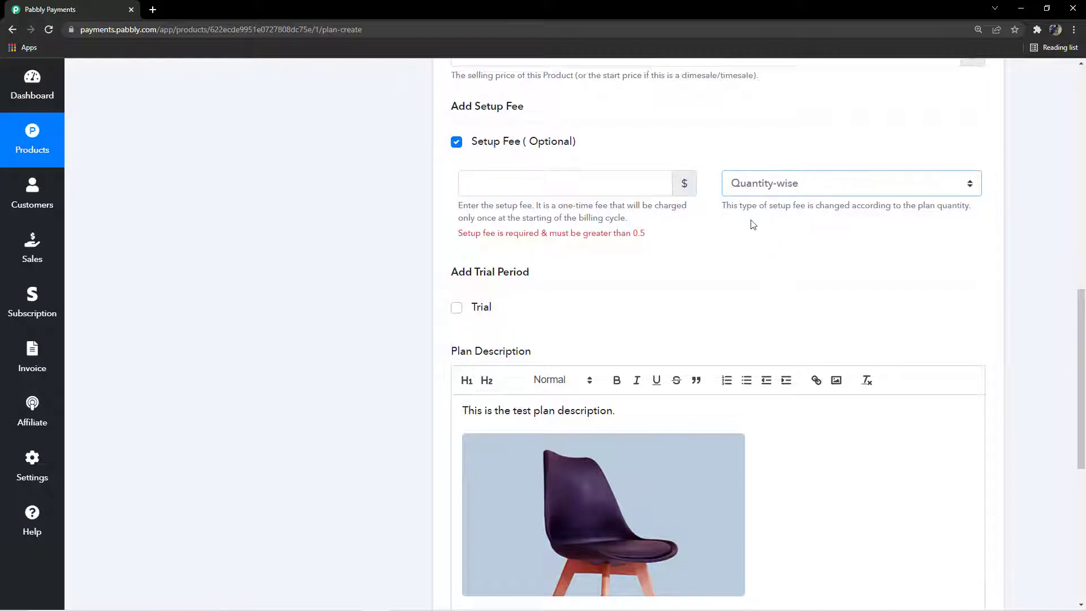
scroll(751, 223, "down", 1)
scroll(575, 249, "up", 2)
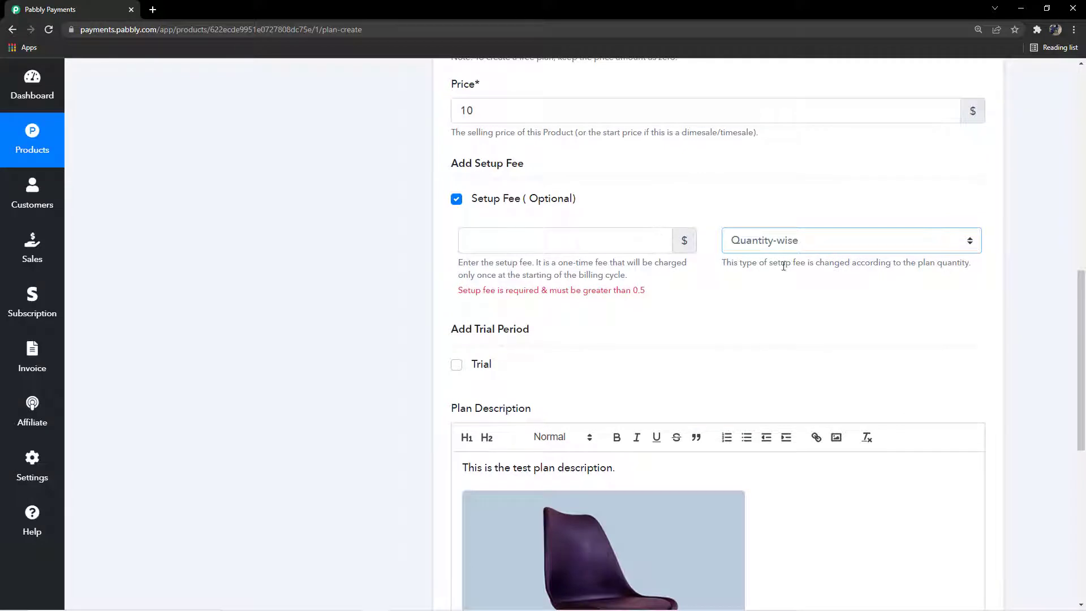
left_click_drag(813, 263, 983, 266)
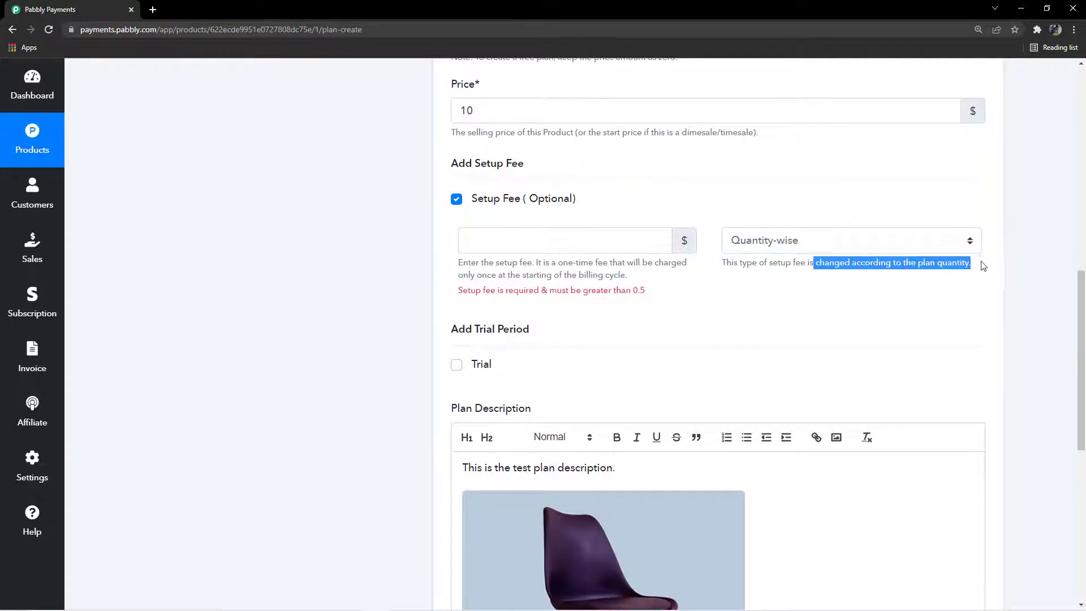
left_click(884, 301)
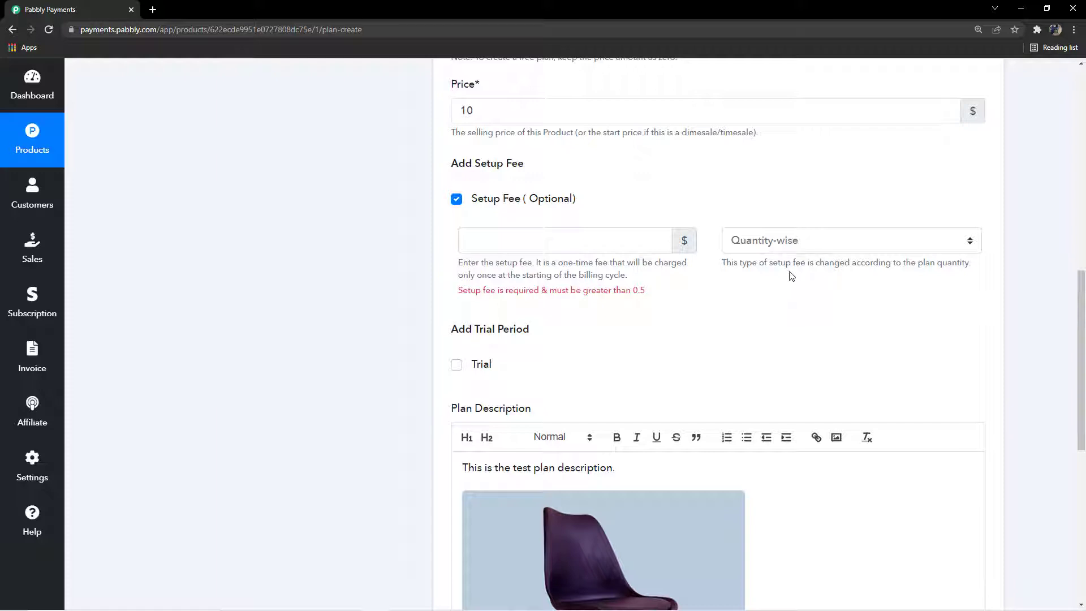
Return the setup fee type to Fixed and remove the setup fee from the plan.
left_click(798, 244)
left_click(747, 258)
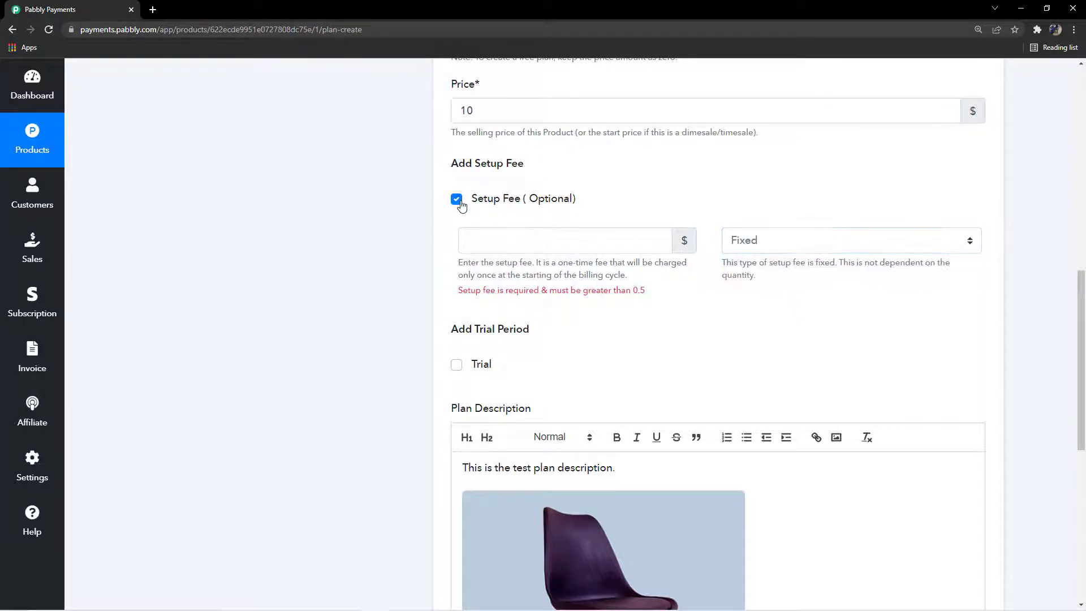
left_click(456, 200)
Turn on the plan's trial period and set the trial price to $10.
scroll(462, 286, "down", 2)
scroll(464, 270, "up", 2)
scroll(472, 255, "down", 1)
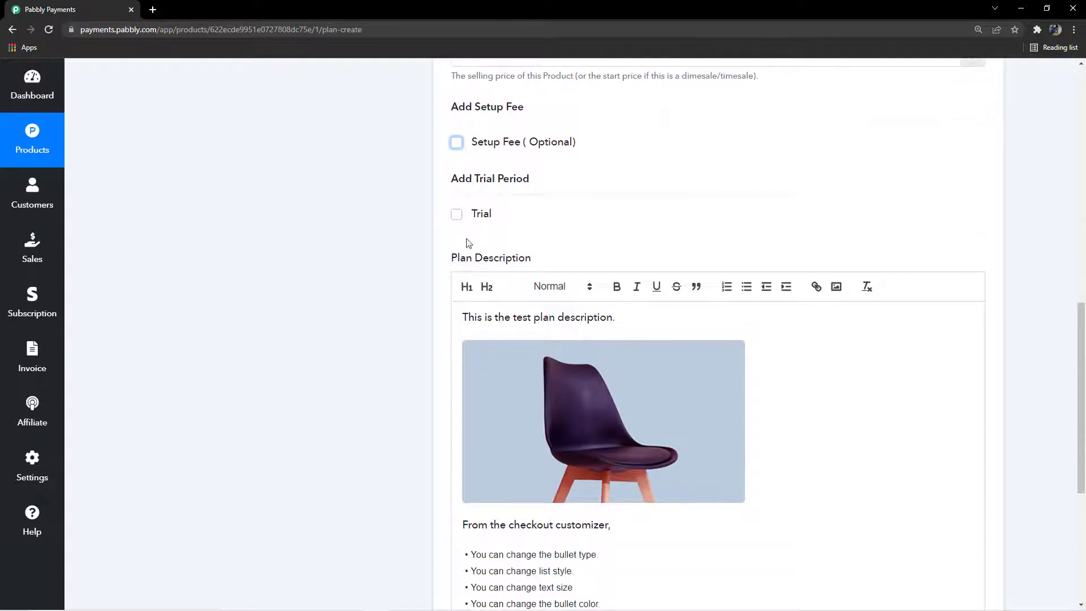
left_click(456, 214)
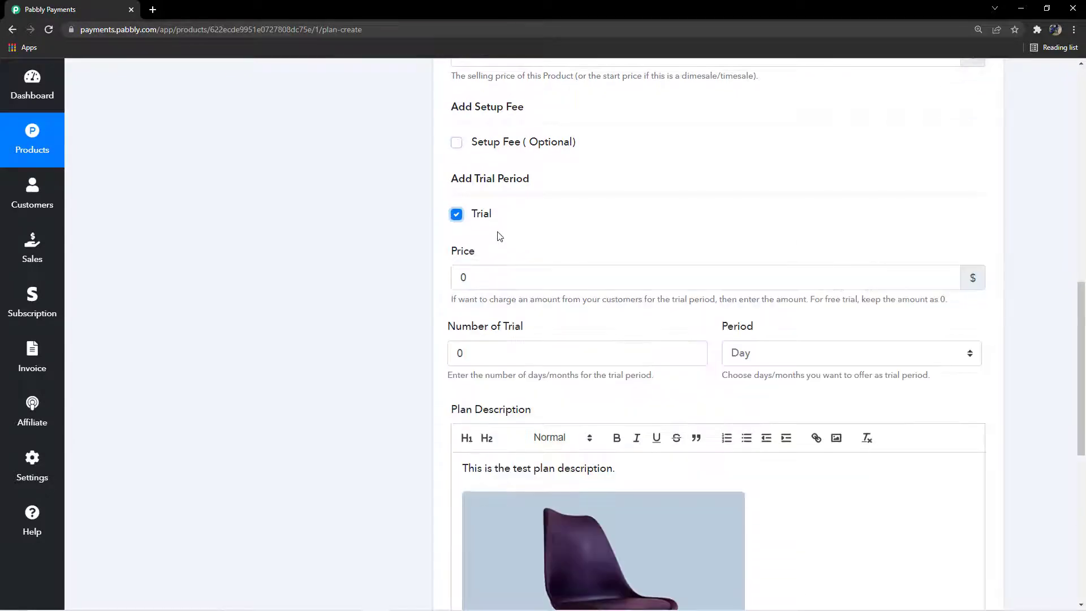
scroll(501, 249, "down", 2)
double_click(455, 168)
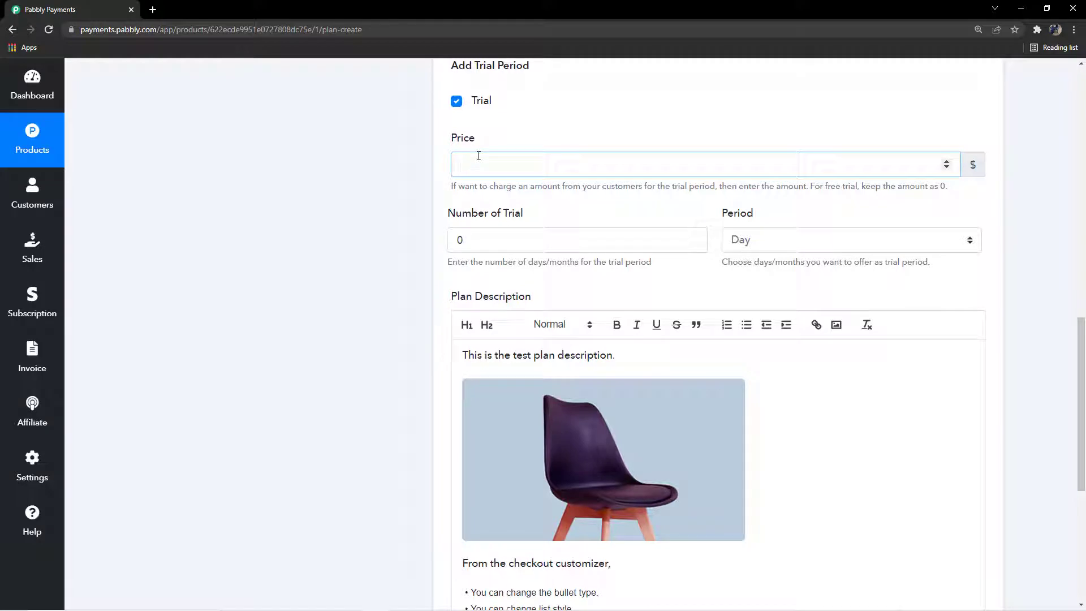
type("10")
left_click(517, 269)
scroll(515, 270, "down", 1)
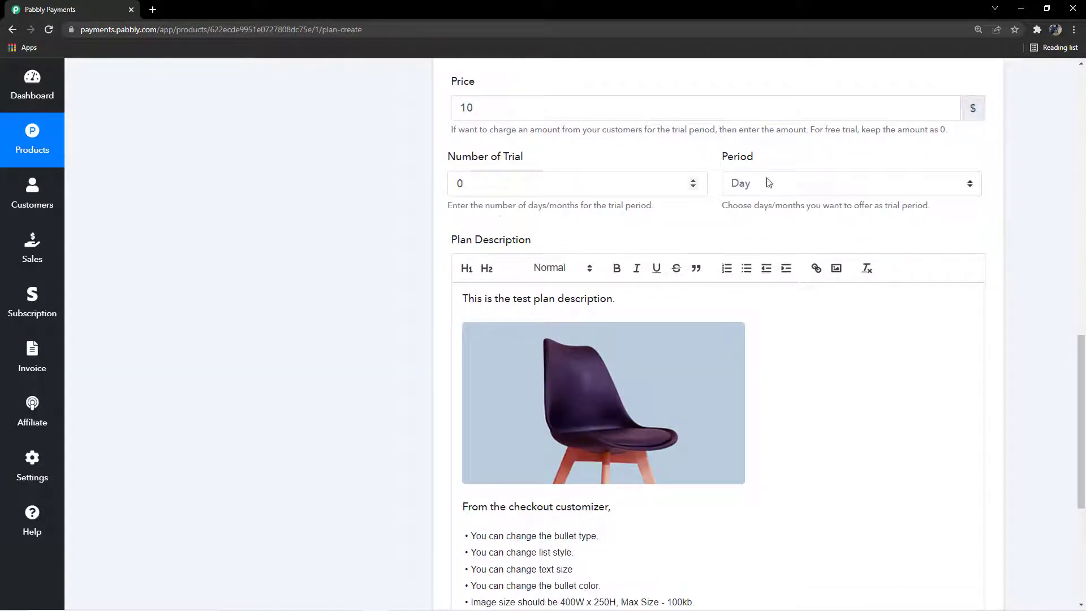
Check the trial's period unit choices and remove the trial period from the plan.
left_click(767, 182)
left_click(709, 159)
scroll(622, 189, "up", 2)
left_click(456, 158)
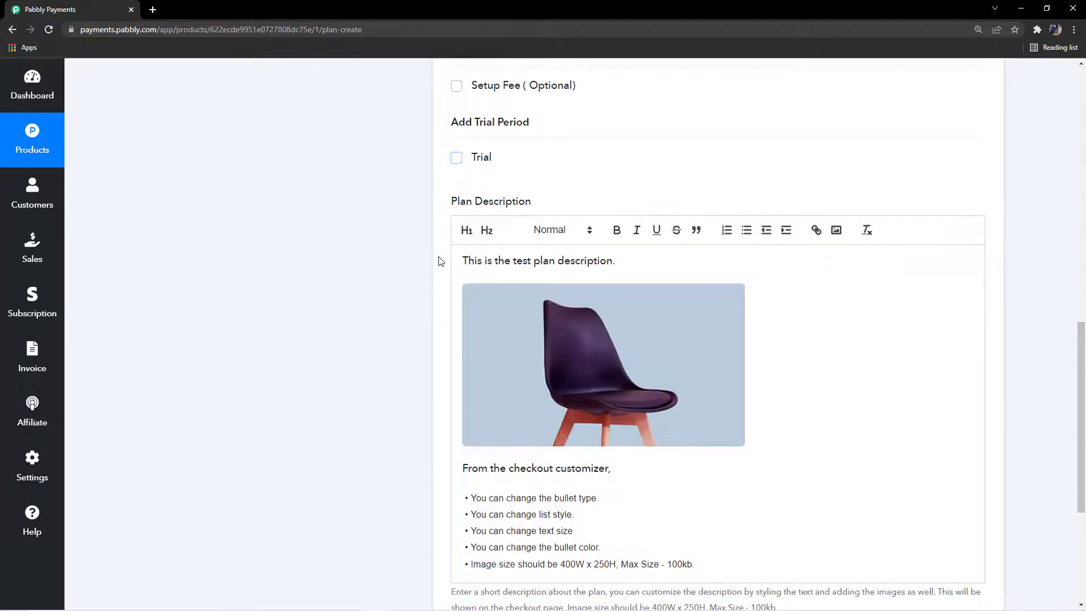
Replace the first line of the plan description with "Best Quality Attractive funky caps at cheapest rate".
scroll(444, 289, "down", 1)
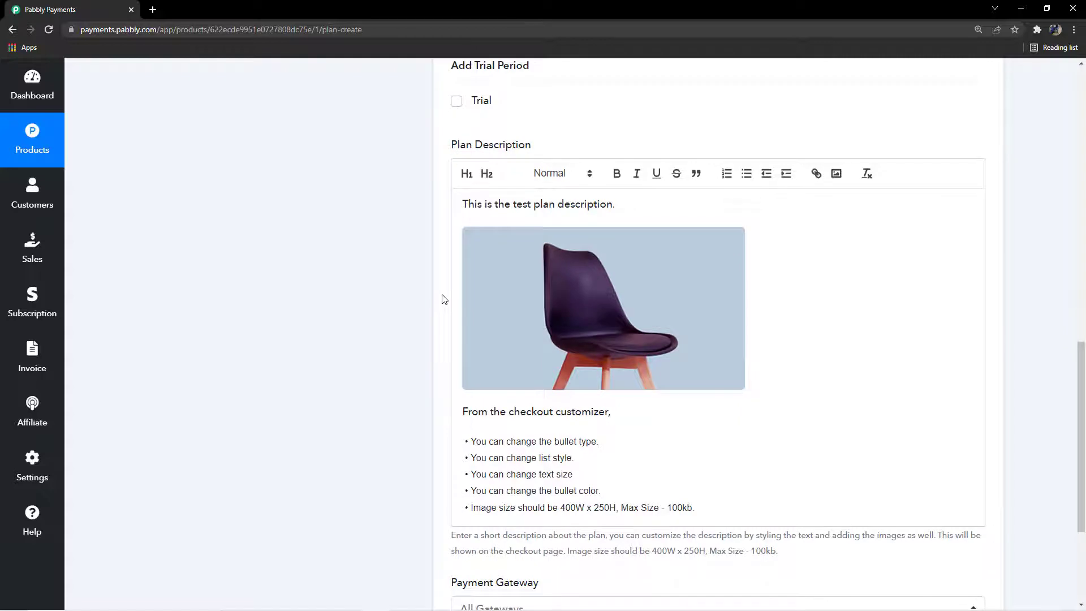
scroll(442, 300, "up", 3)
scroll(441, 302, "down", 2)
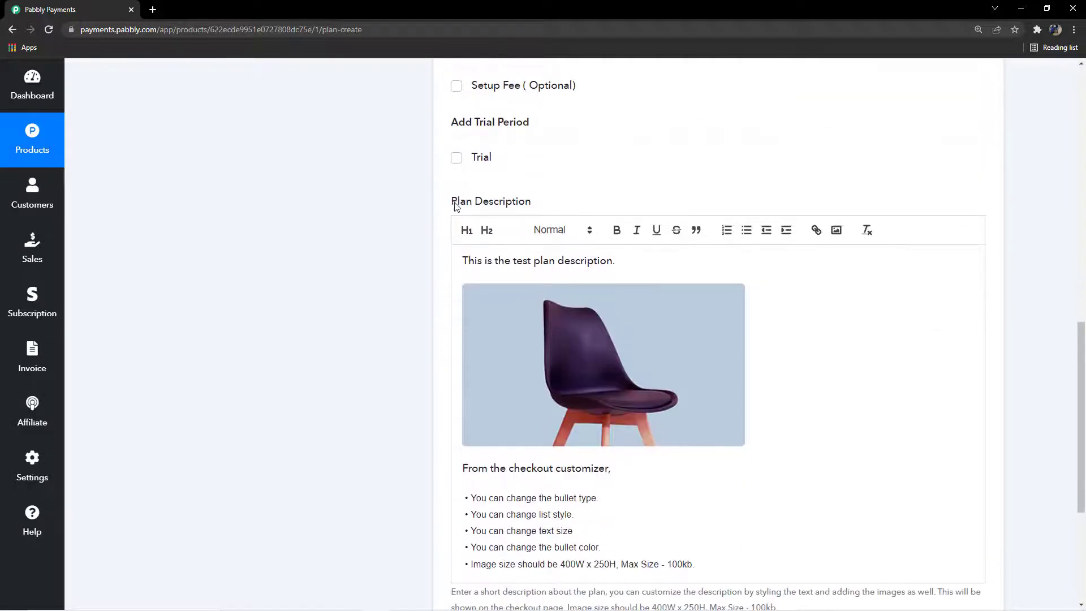
mouse_move(454, 203)
left_mouse_down()
mouse_move(596, 199)
mouse_move(450, 210)
mouse_move(463, 195)
left_mouse_up()
left_click(602, 199)
scroll(594, 249, "down", 1)
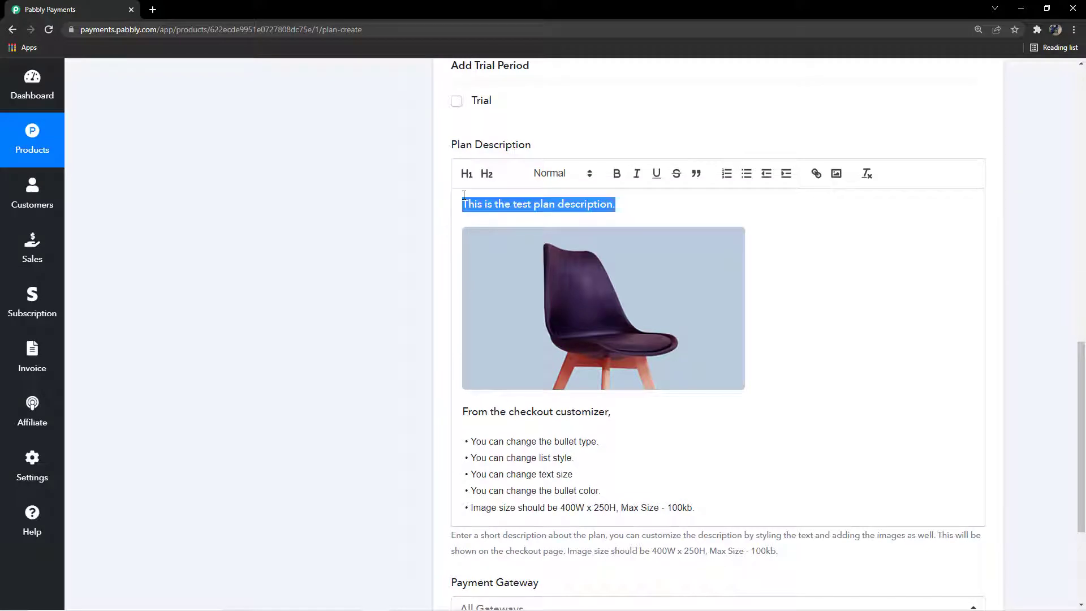
key("BackSpace")
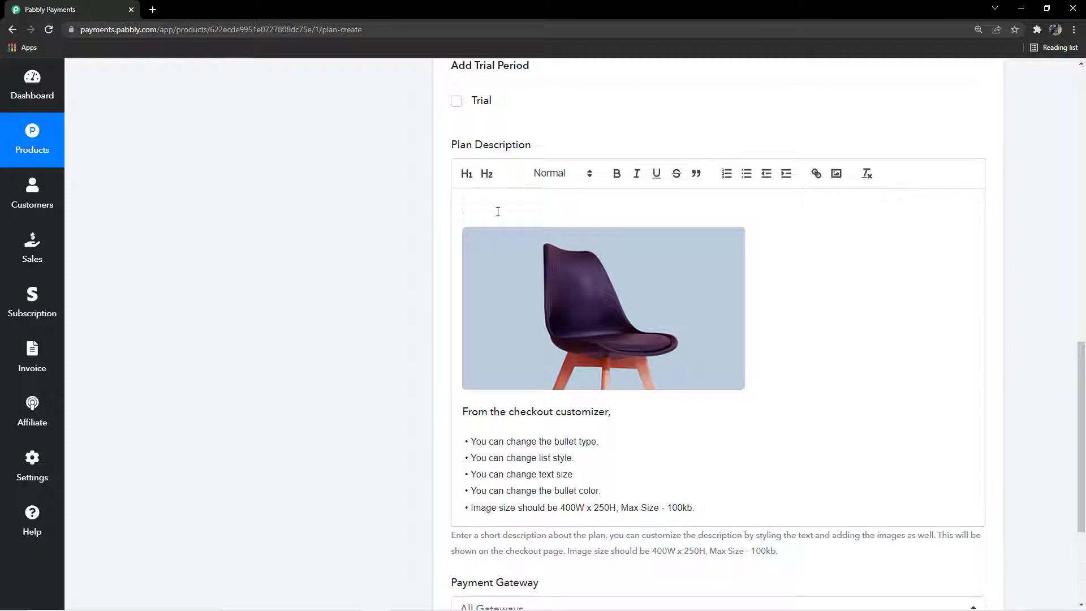
type("Best Quality Attractive funky caps at cheapest rate")
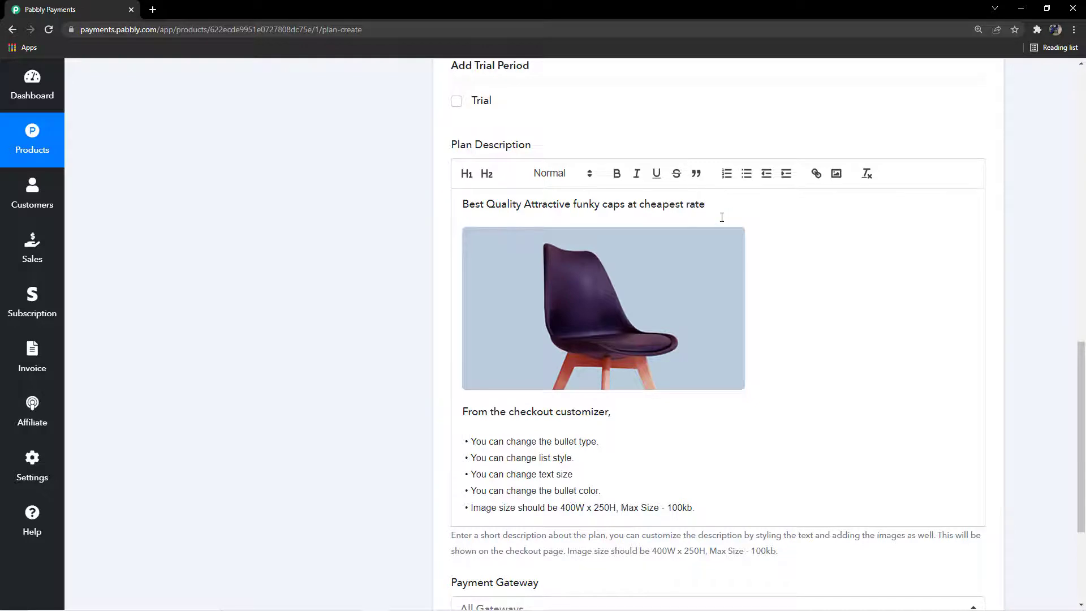
Make the plan description's first line, "Best Quality Attractive funky caps at cheapest rate", bold and underlined.
scroll(694, 198, "down", 1)
scroll(694, 252, "up", 2)
scroll(697, 254, "down", 1)
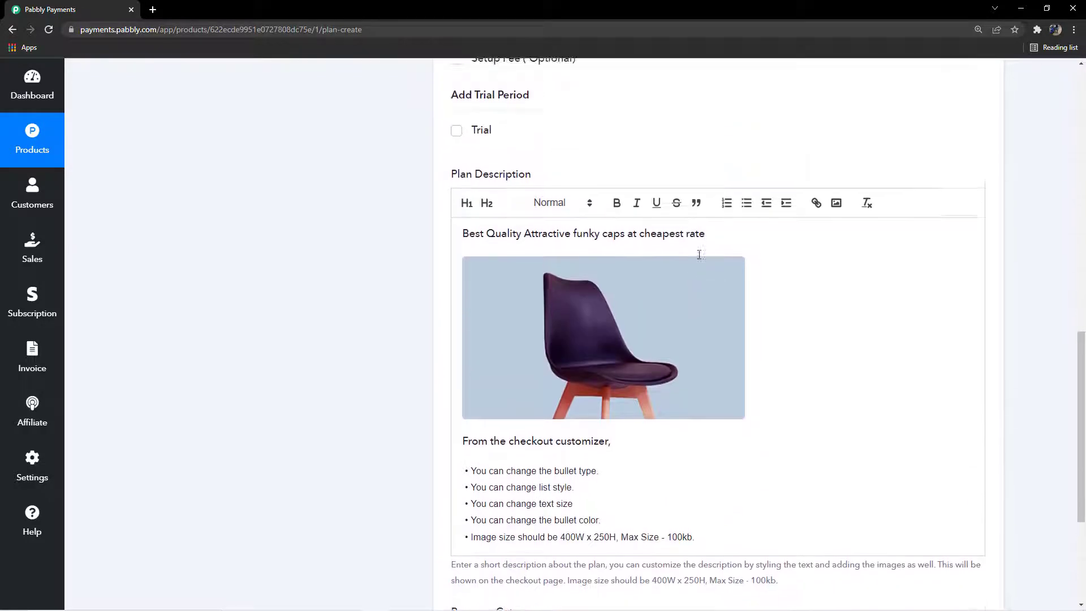
scroll(700, 255, "up", 1)
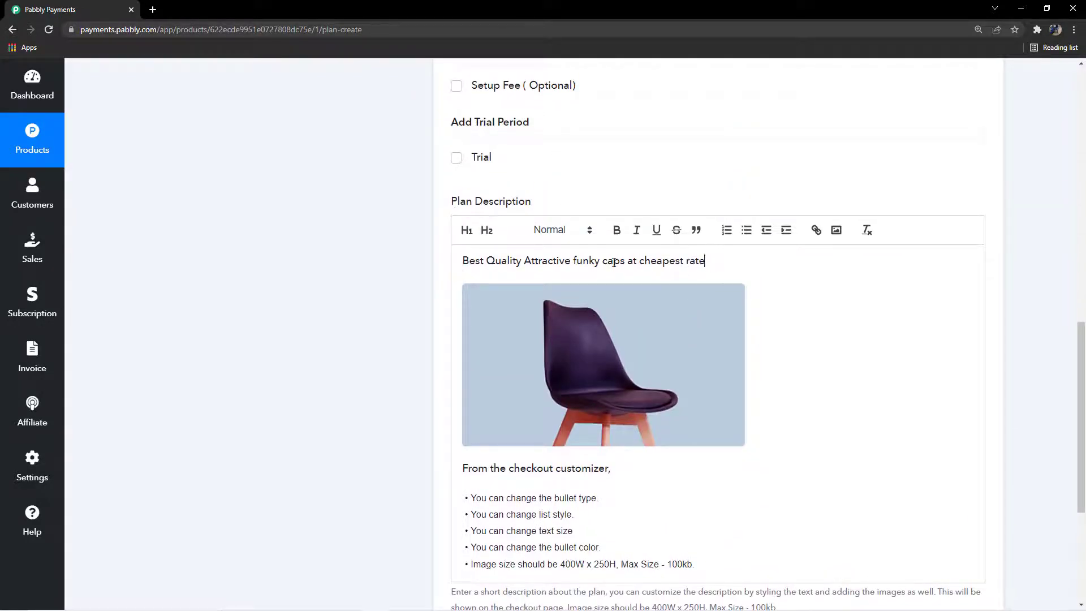
left_click_drag(704, 261, 455, 259)
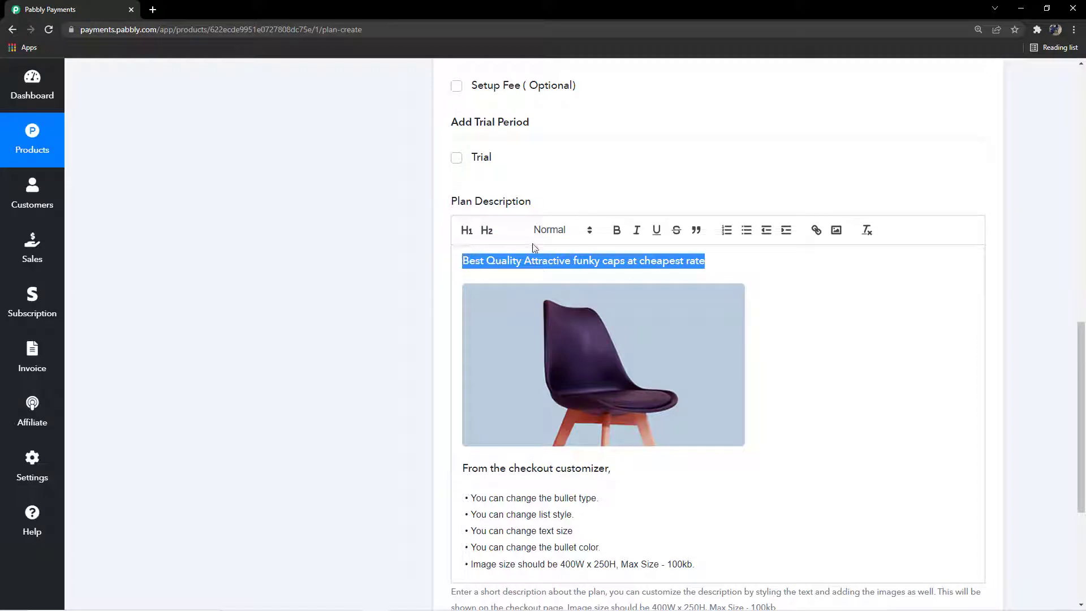
left_click(624, 235)
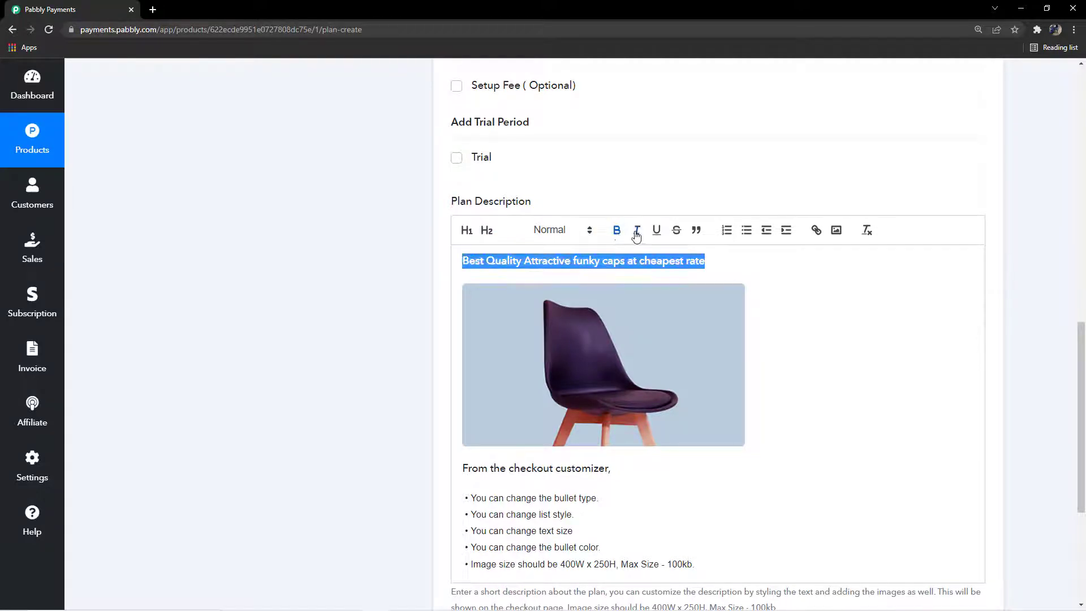
left_click(637, 234)
left_click(638, 234)
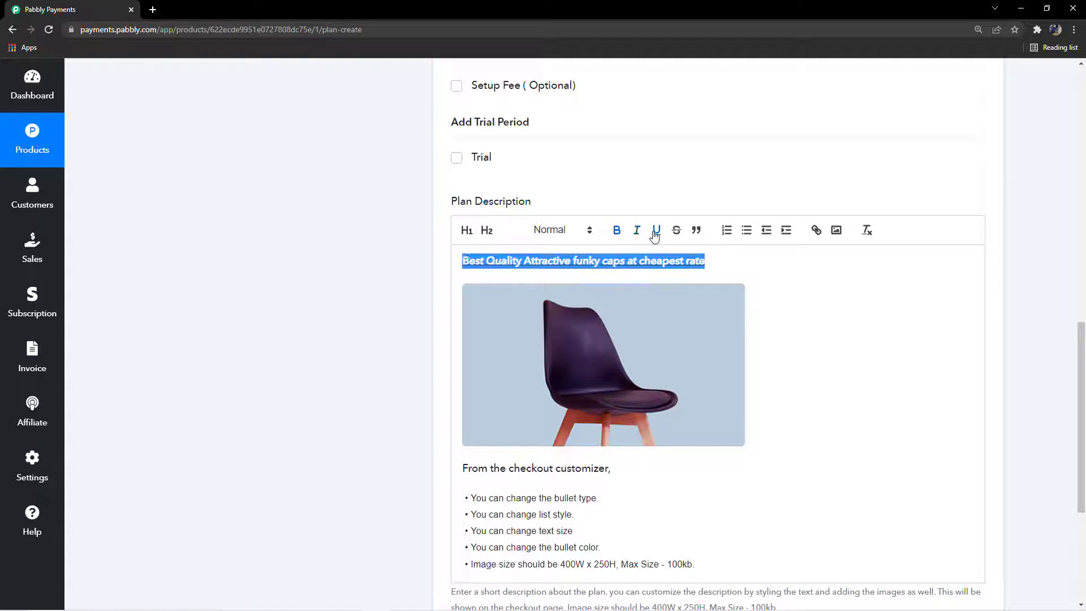
Try indenting the description's first line, remove the indent, and check the text size choices.
left_click(787, 233)
left_click(764, 236)
left_click(569, 231)
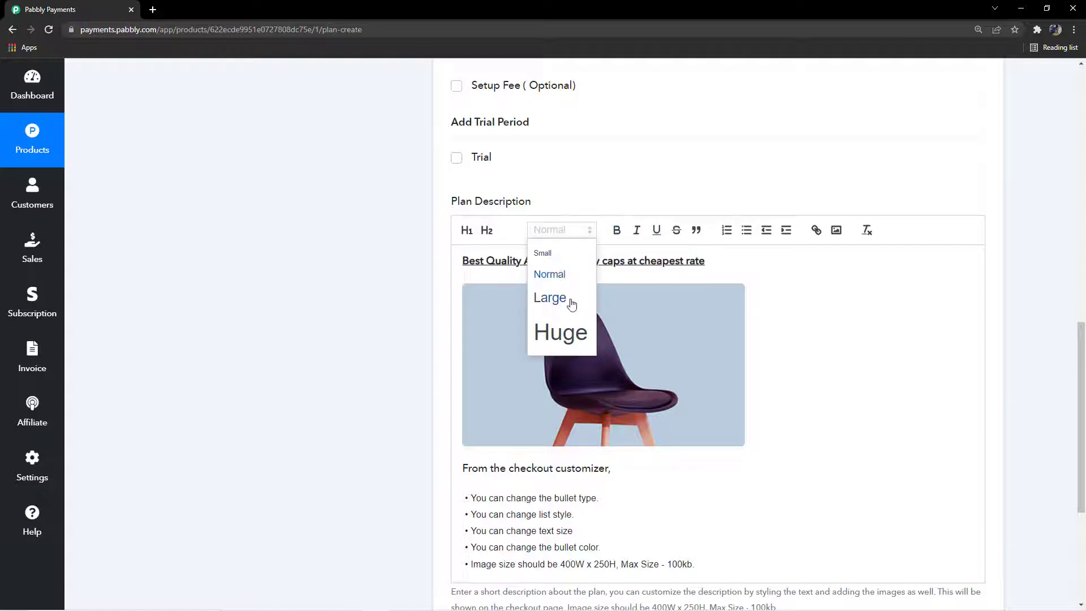
left_click(775, 260)
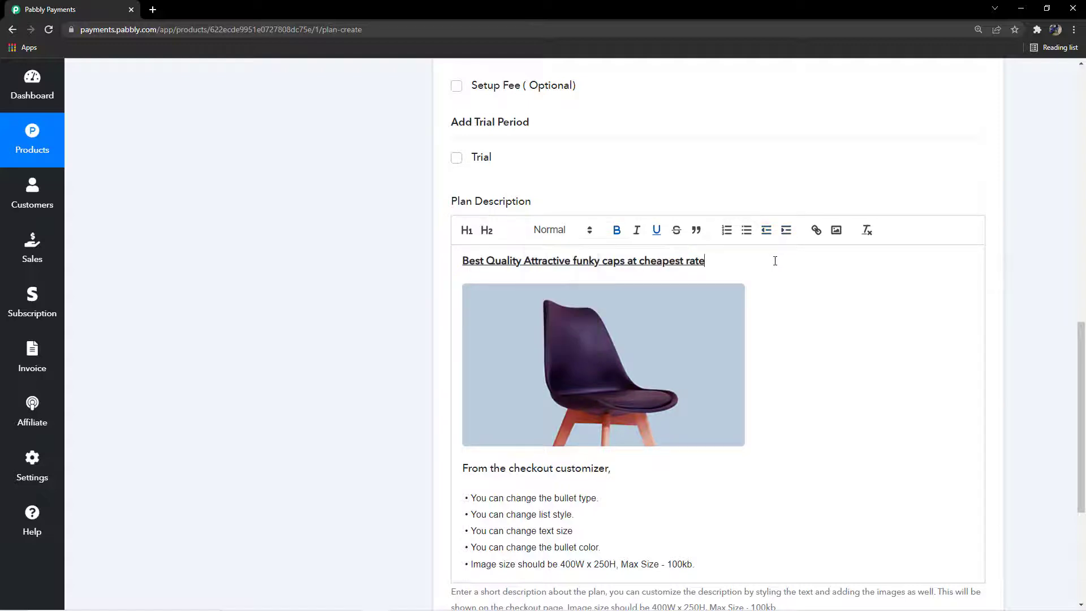
Turn the whole first line of the plan description into a hyperlink.
triple_click(710, 262)
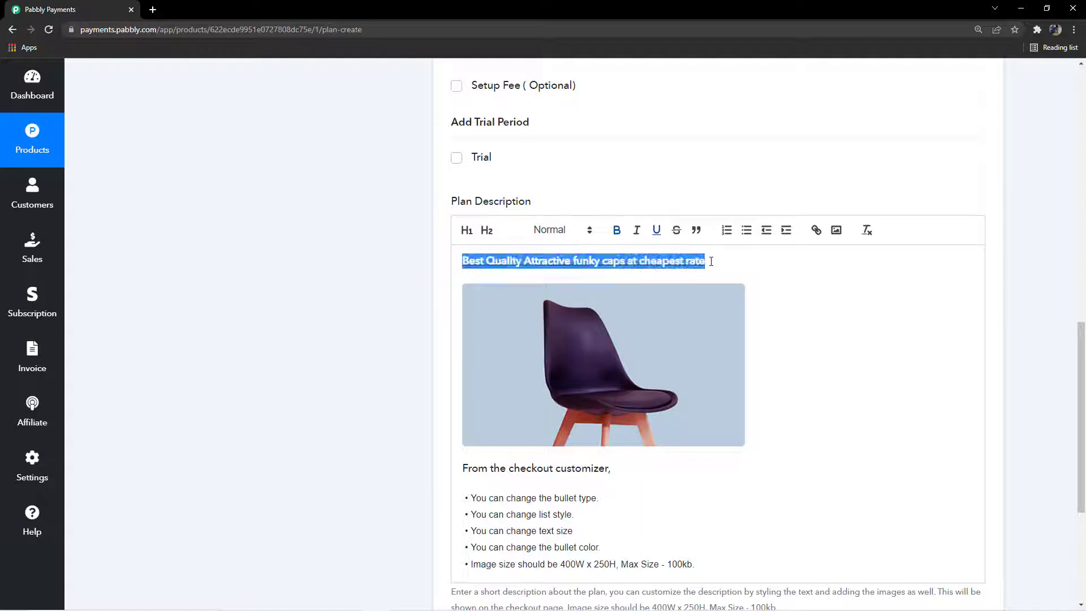
left_click(816, 229)
left_click(677, 288)
left_click(785, 412)
scroll(785, 412, "down", 2)
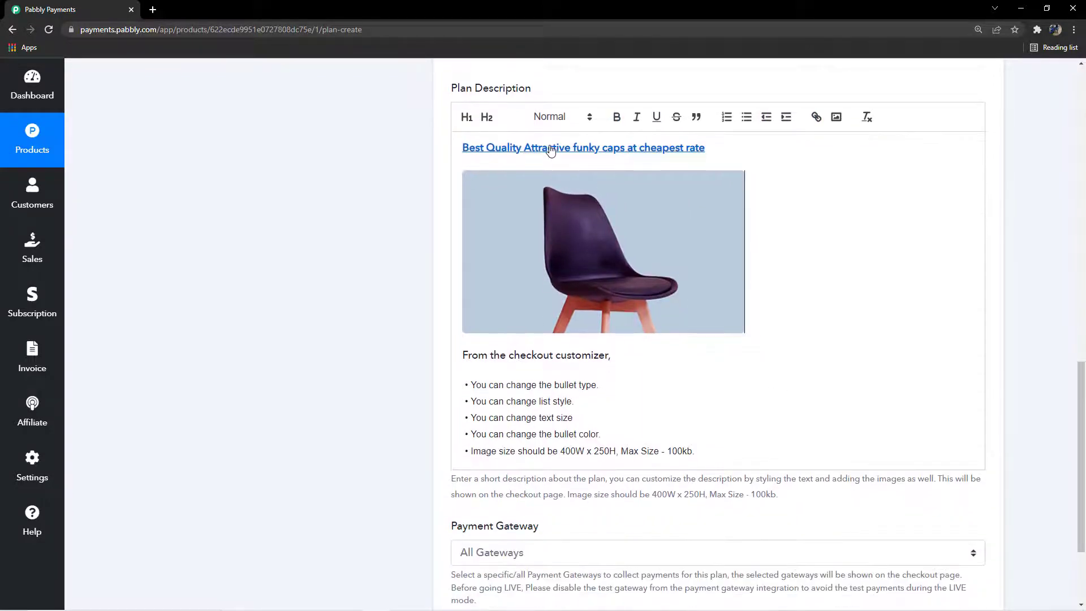
scroll(810, 407, "up", 2)
Replace the chair image in the plan description with the picture of the black and red caps.
left_click(766, 375)
key("BackSpace")
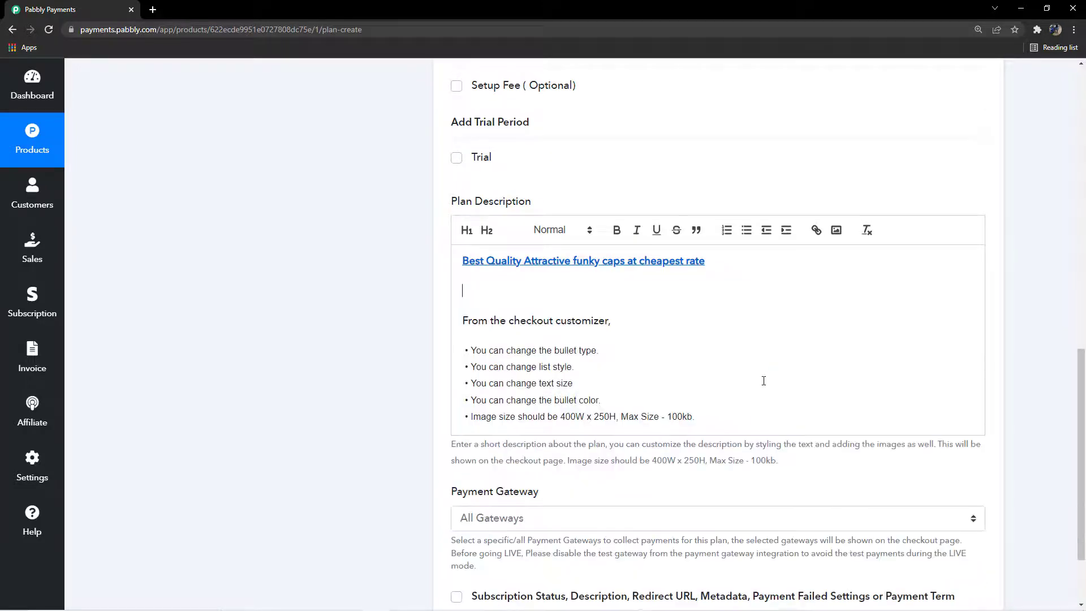
left_click(836, 232)
double_click(486, 375)
scroll(645, 409, "down", 1)
scroll(644, 409, "up", 2)
scroll(633, 418, "down", 5)
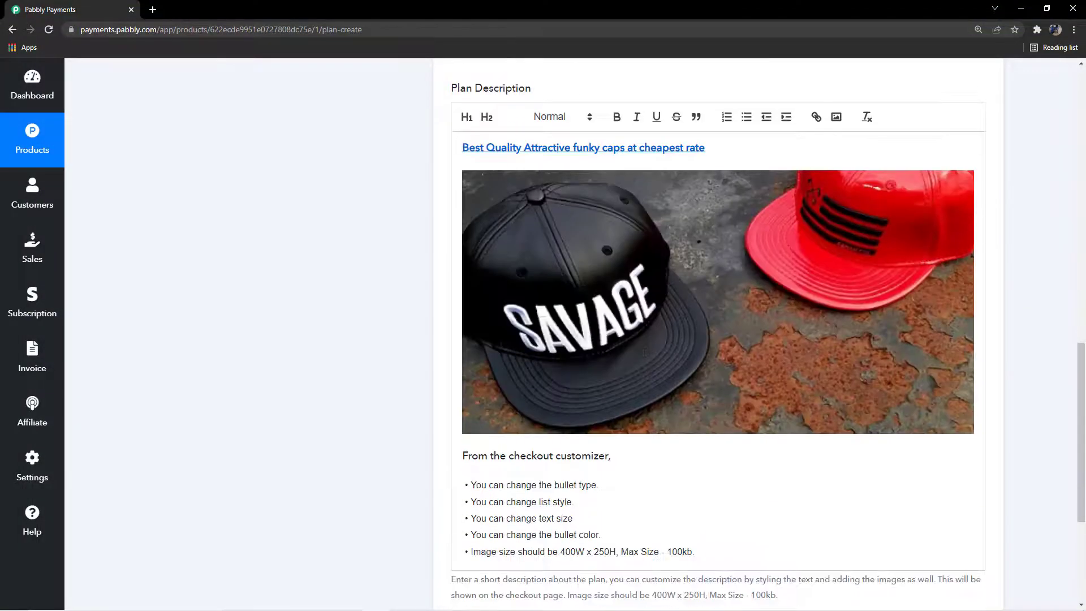
scroll(636, 395, "up", 3)
scroll(642, 376, "down", 2)
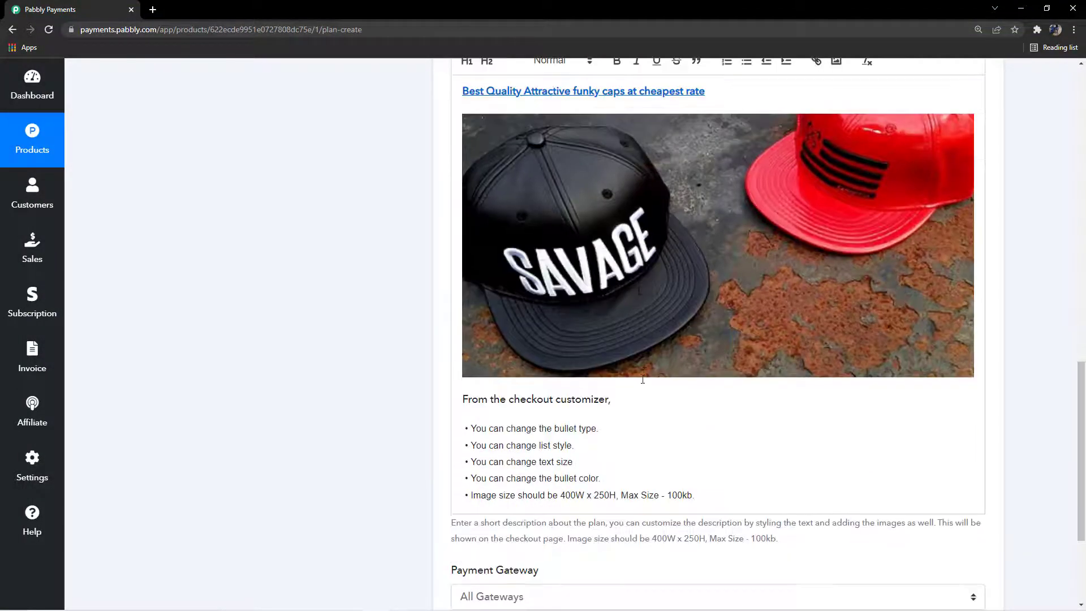
scroll(639, 399, "up", 2)
scroll(642, 396, "down", 4)
scroll(711, 279, "up", 2)
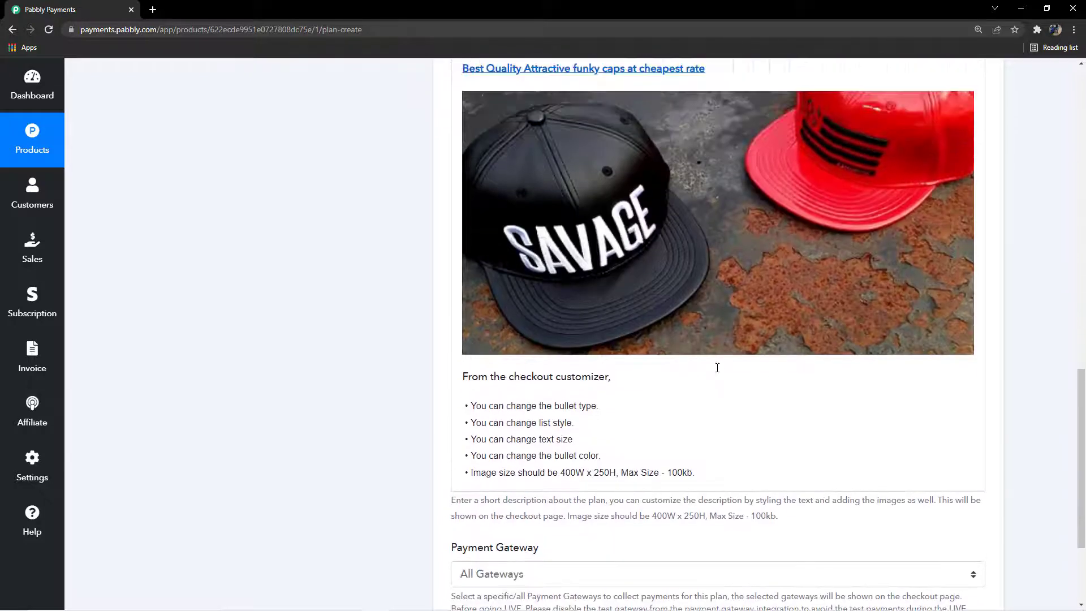
Replace the text below the image with the lines "Protection against weather conditions", "Fashion accessory", "Handy" and "Shape and frame your face".
scroll(686, 385, "down", 2)
left_click_drag(686, 385, 433, 295)
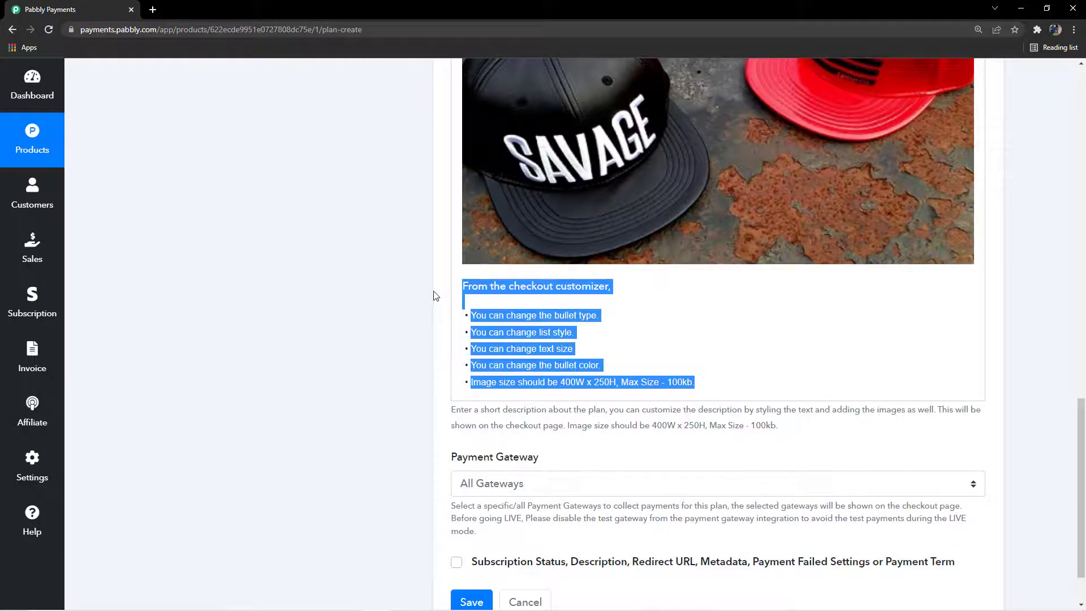
key("BackSpace")
key("BackSpace")
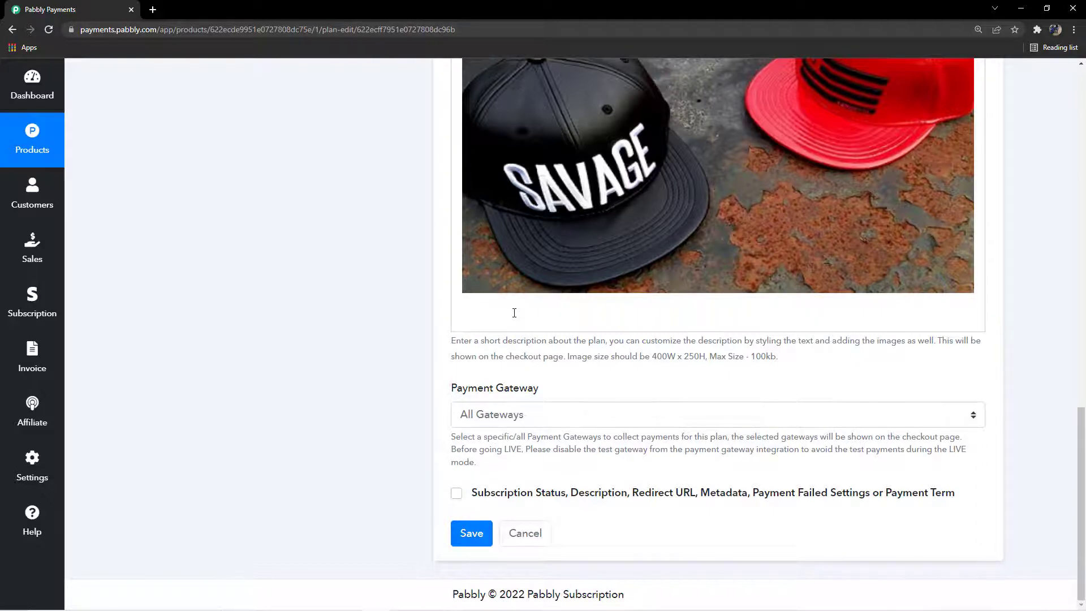
type("Protection against weather conditions Fashion accessory Handy Shape and frame your face")
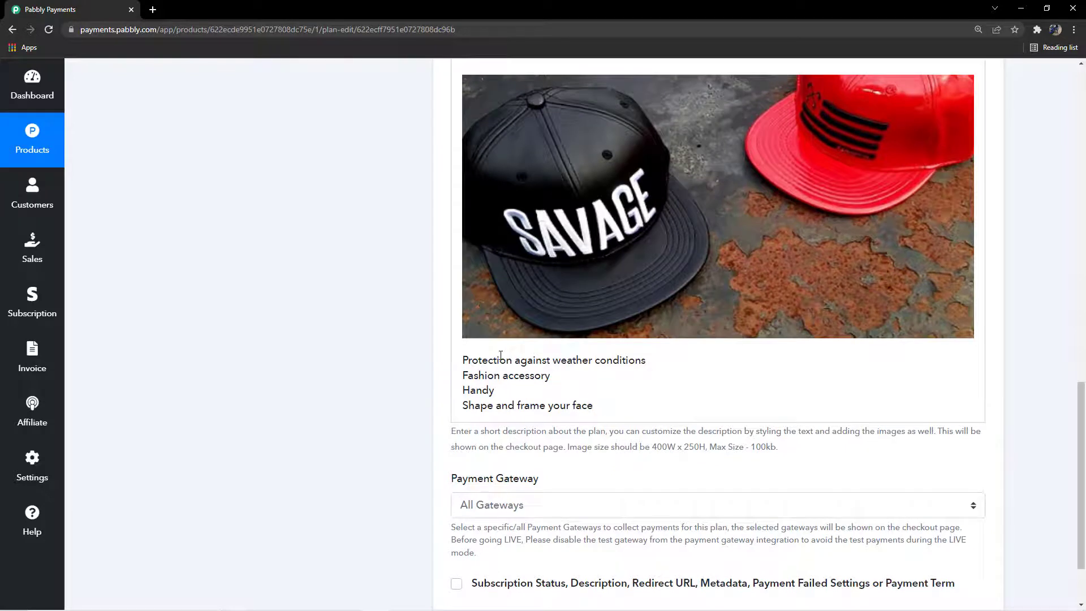
scroll(501, 355, "down", 1)
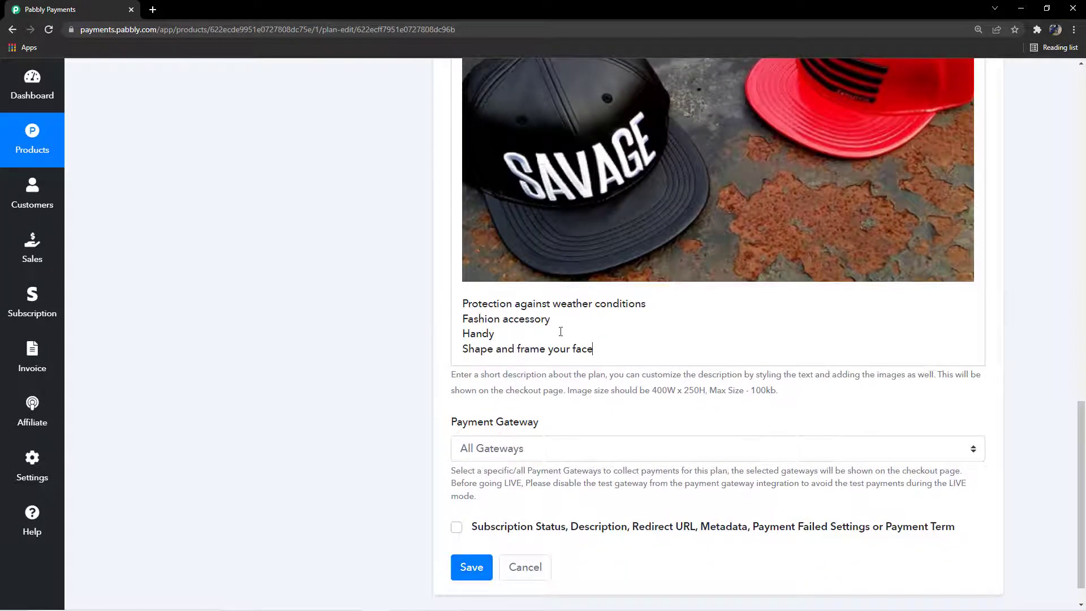
scroll(610, 348, "down", 1)
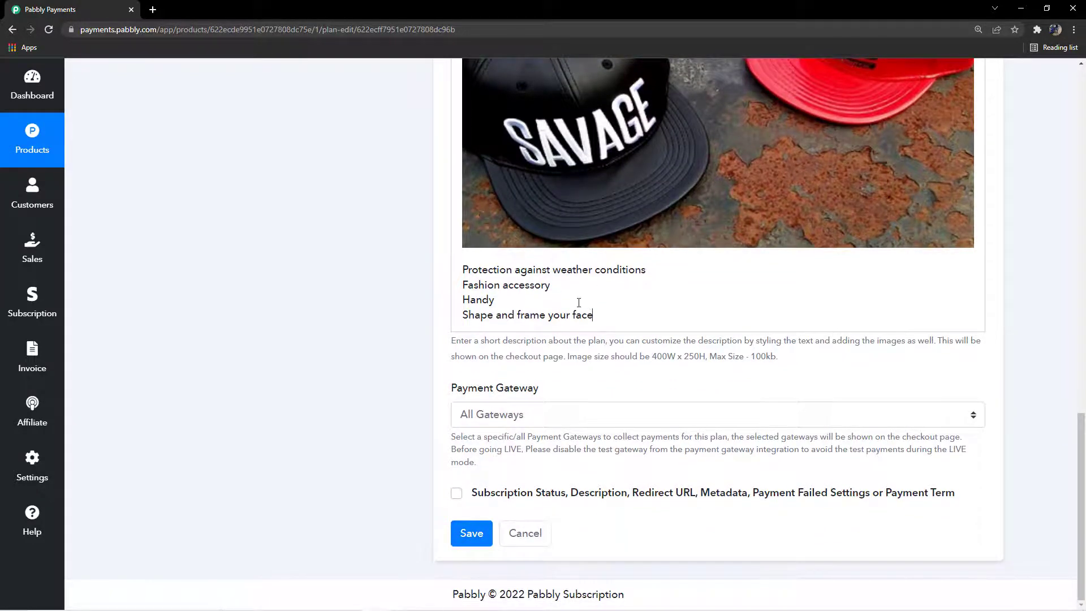
Format the four feature lines below the caps image as a bulleted list.
left_click_drag(594, 315, 462, 270)
scroll(741, 184, "up", 4)
left_click(727, 158)
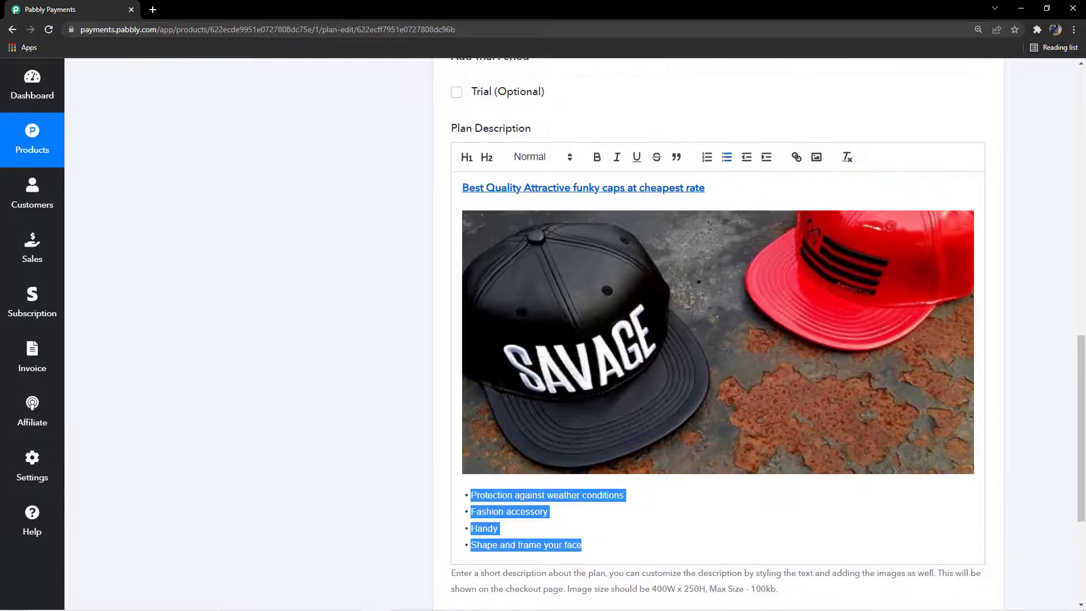
left_click(968, 536)
Enable the additional subscription settings and the Payment Failed Setting, and check its payment gateway choices.
scroll(684, 328, "up", 9)
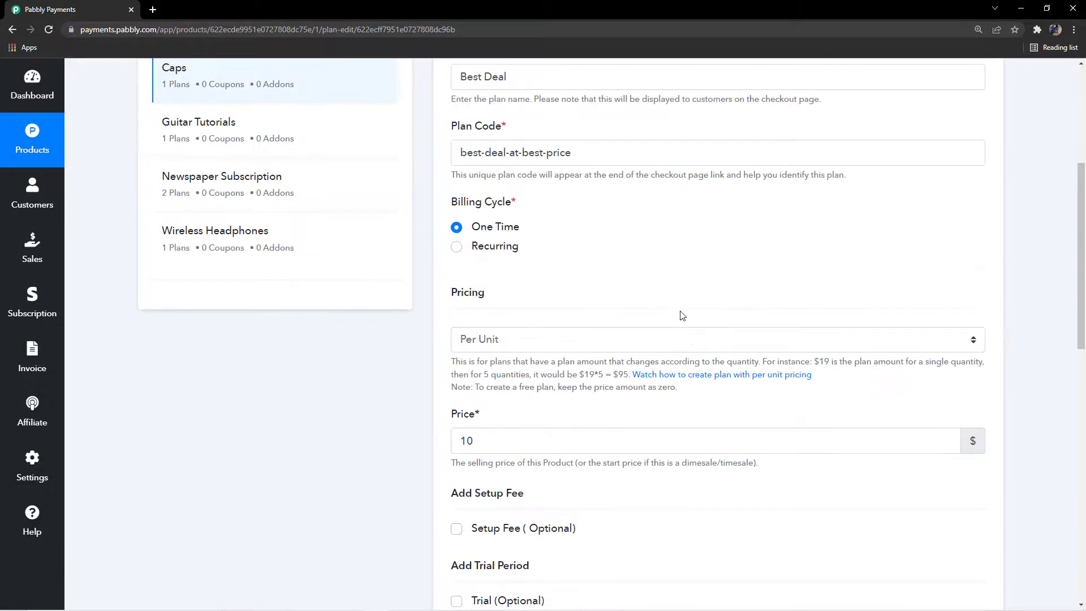
scroll(678, 300, "up", 2)
scroll(676, 296, "down", 12)
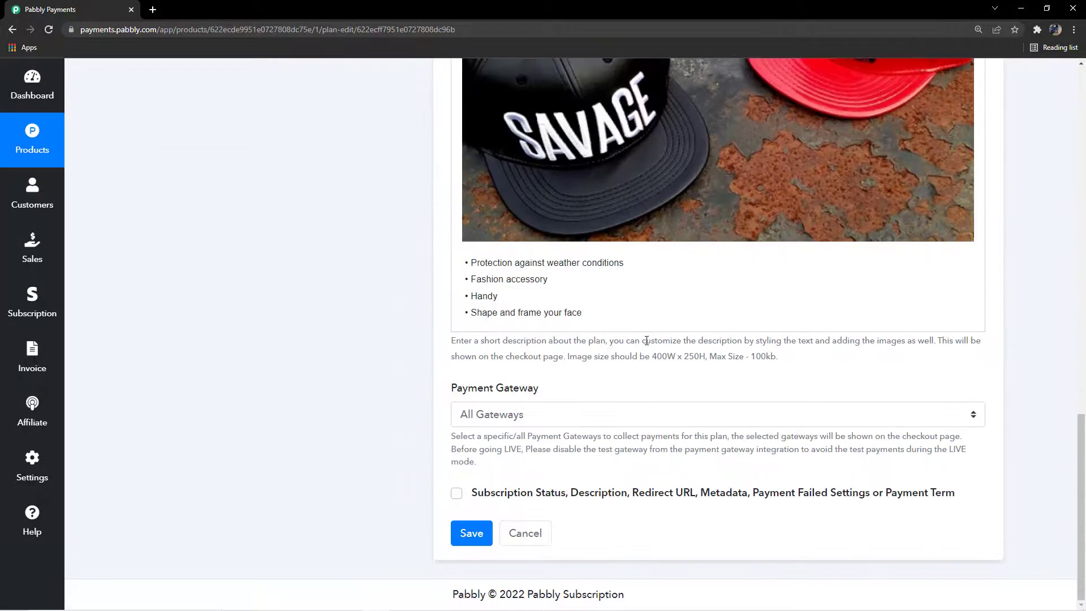
left_click(456, 494)
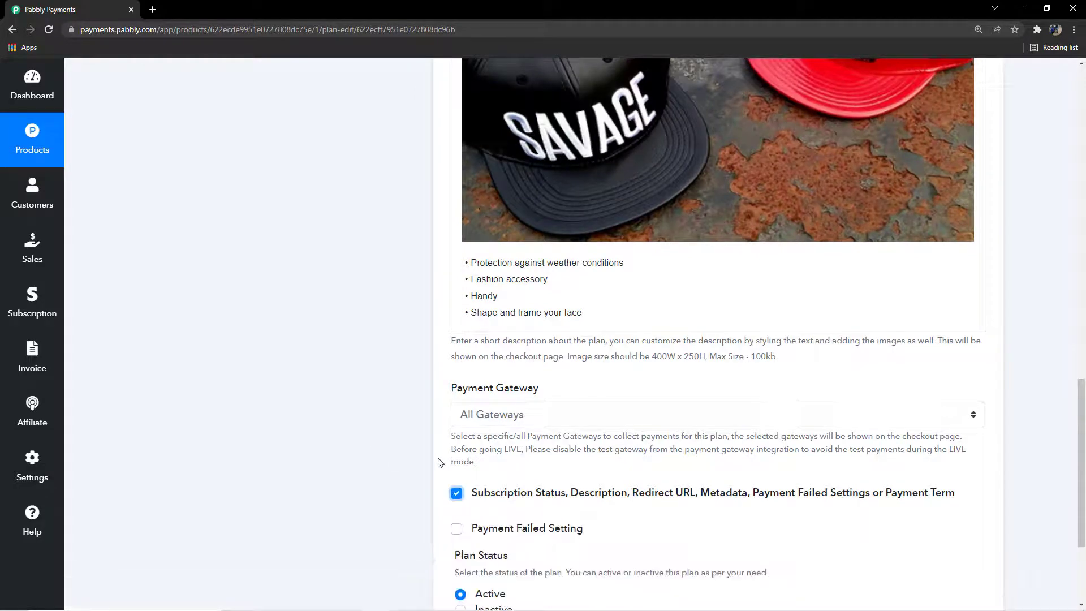
scroll(441, 471, "down", 1)
scroll(441, 471, "down", 2)
left_click(457, 359)
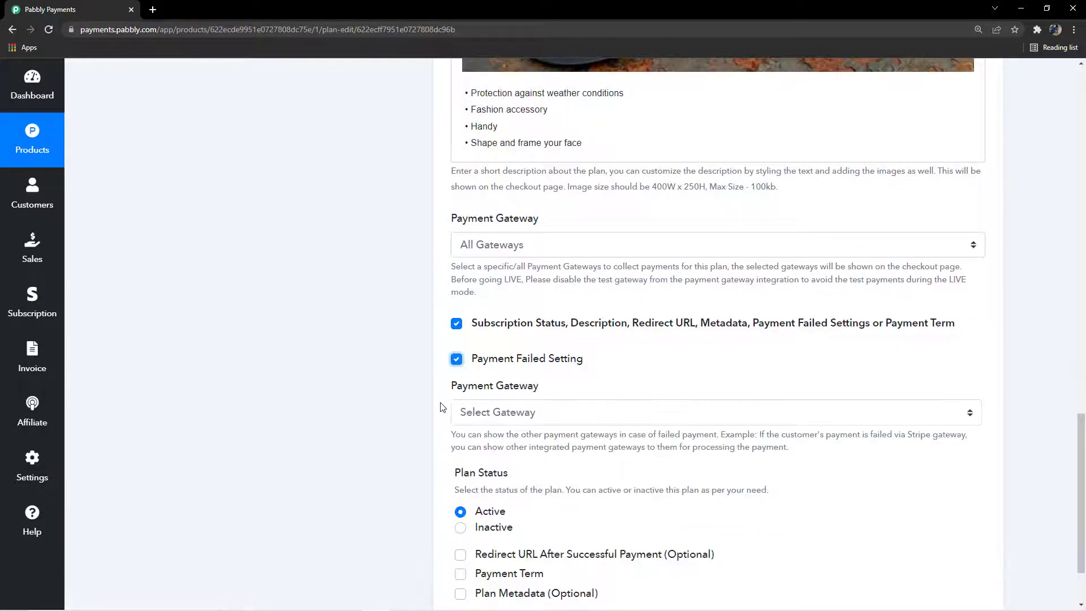
scroll(437, 438, "down", 2)
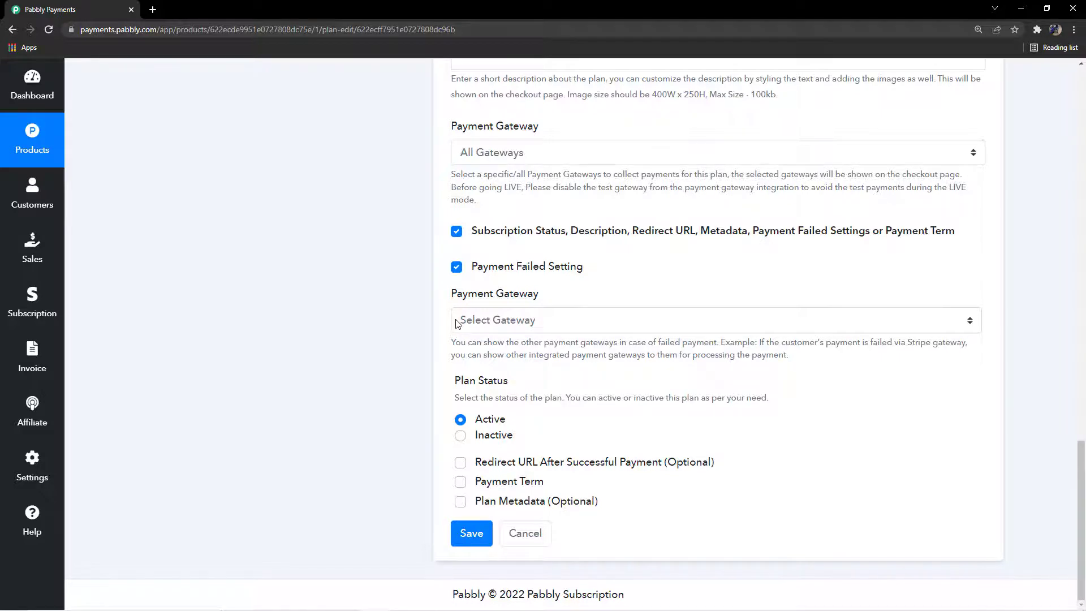
left_click(553, 323)
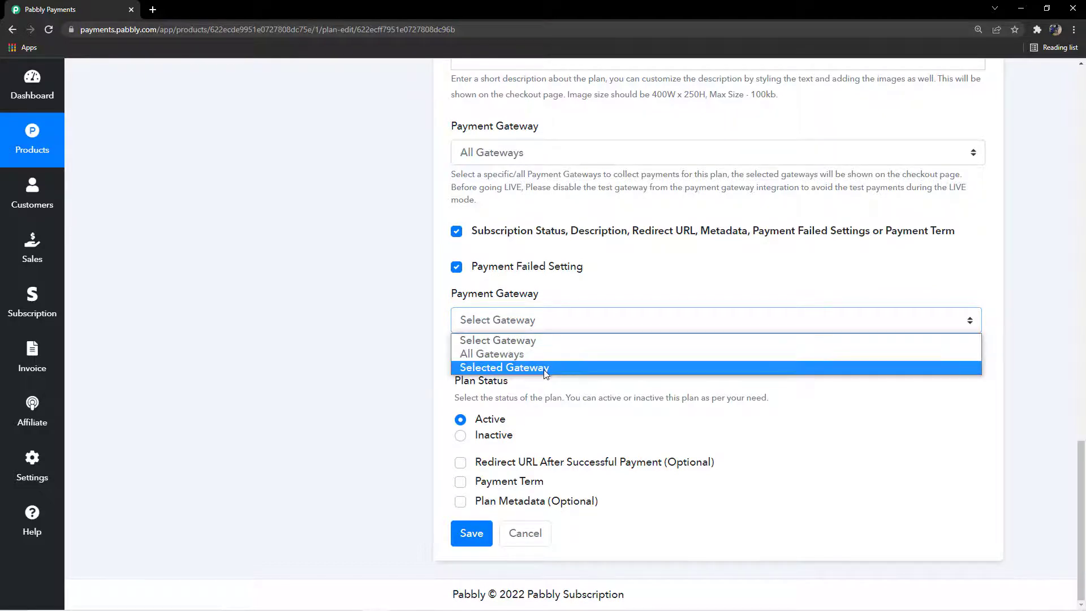
left_click(447, 329)
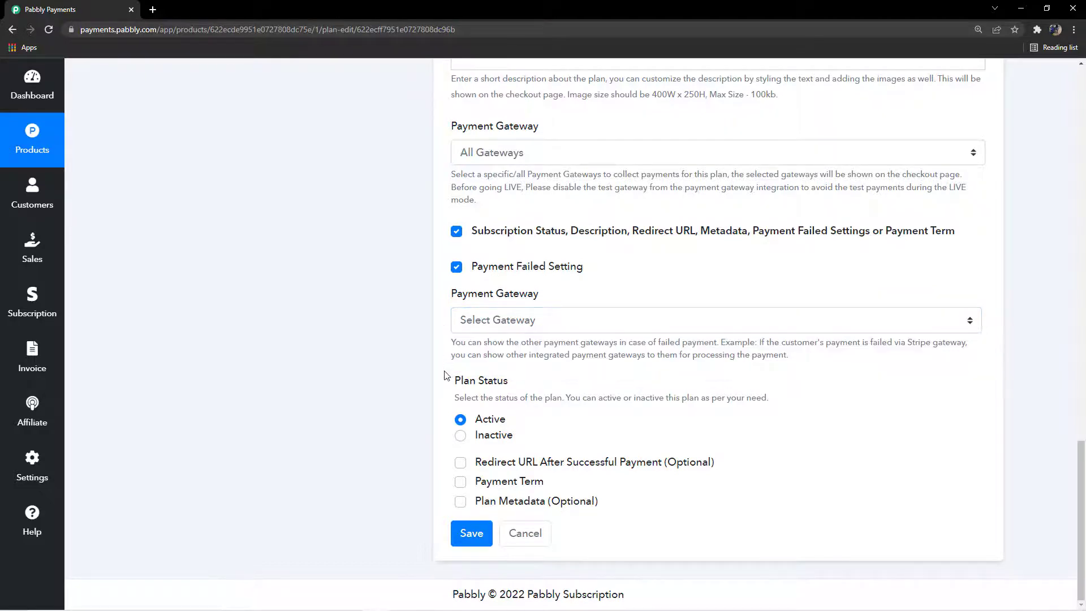
Switch the plan status to Inactive and return it to Active.
left_click_drag(453, 383, 509, 385)
left_click(511, 388)
left_click(460, 435)
left_click(460, 419)
Turn on the redirect URL after successful payment, examine its required link format, and turn the option off.
left_click(461, 463)
scroll(447, 419, "down", 1)
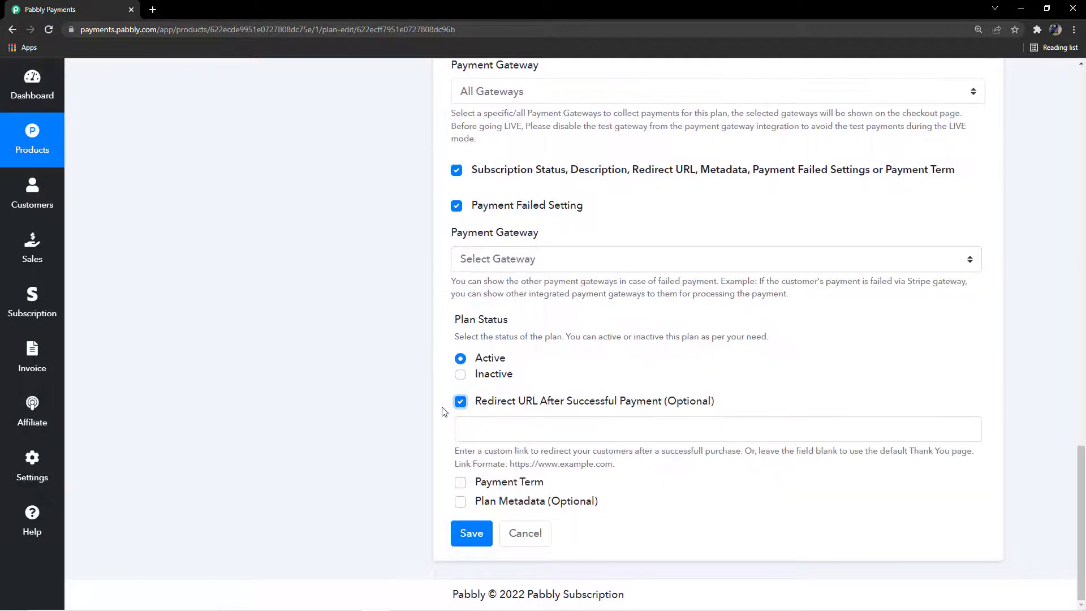
left_click(547, 432)
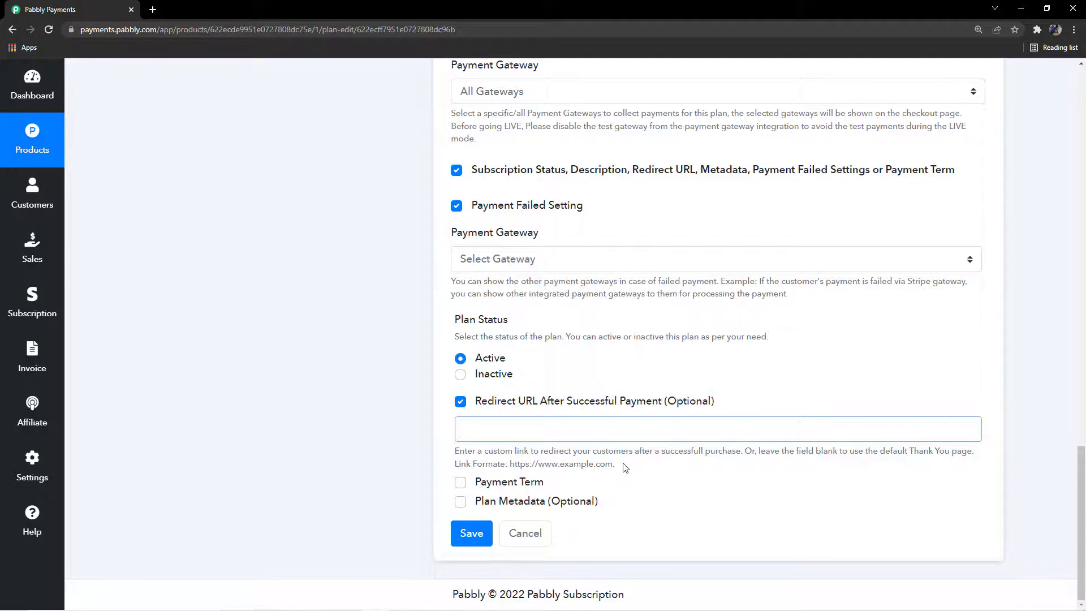
left_click_drag(622, 466, 508, 464)
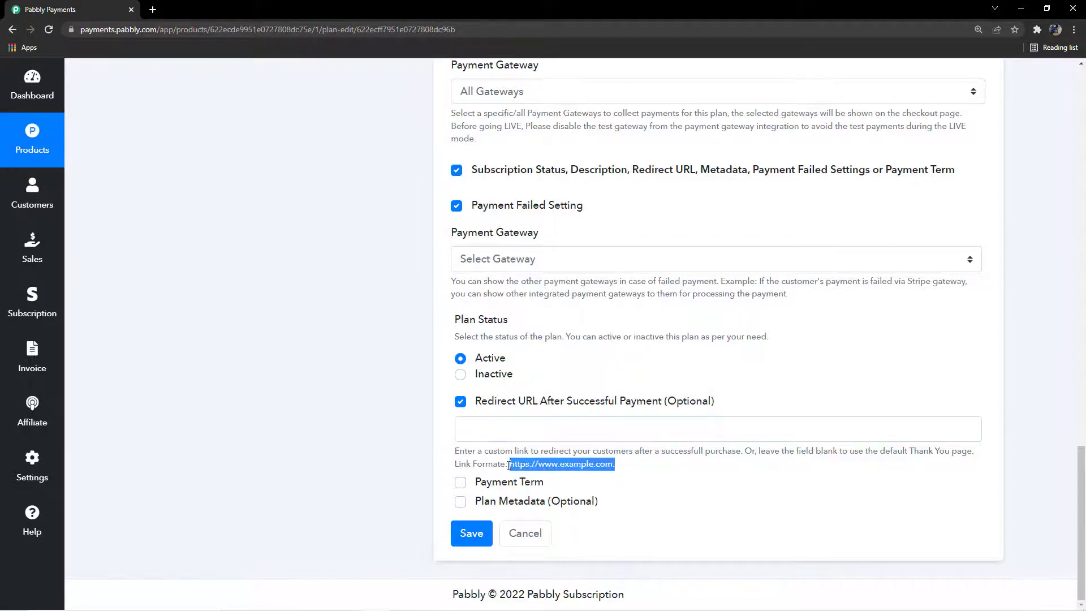
left_click(632, 475)
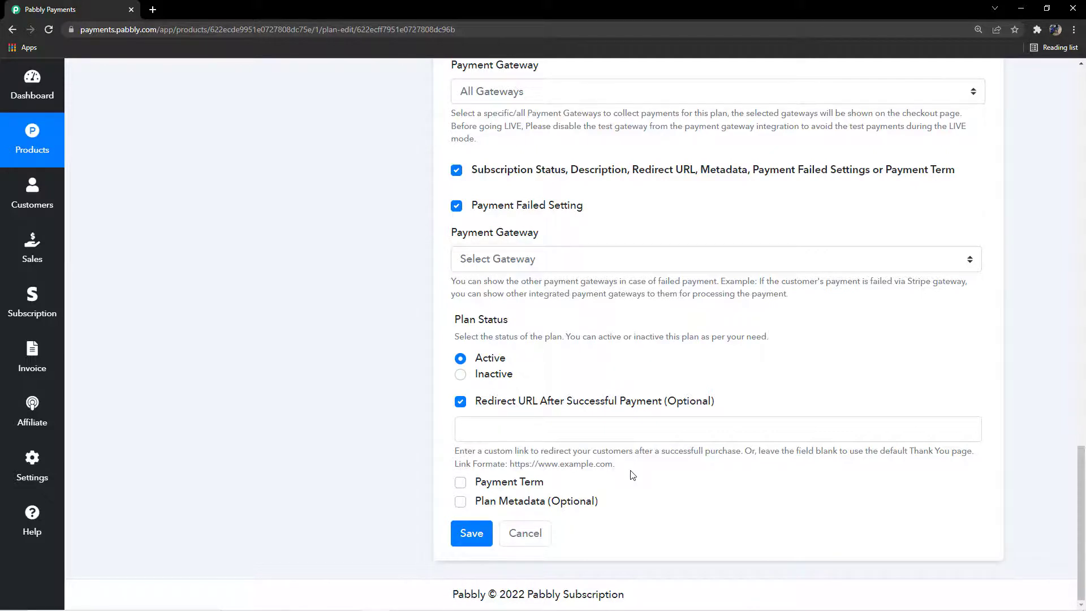
left_click_drag(615, 464, 512, 468)
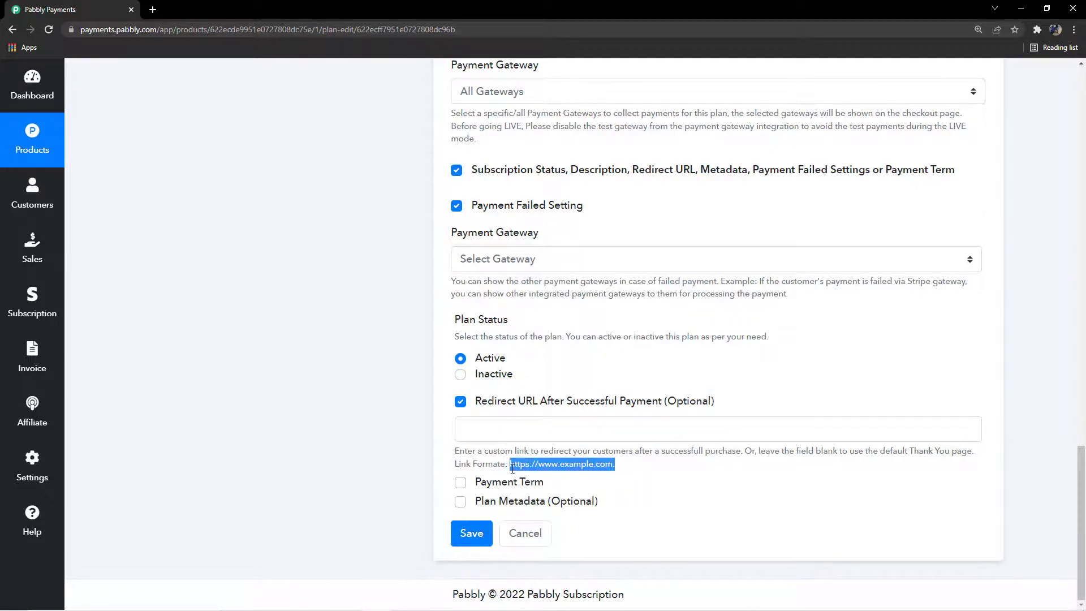
left_click(554, 430)
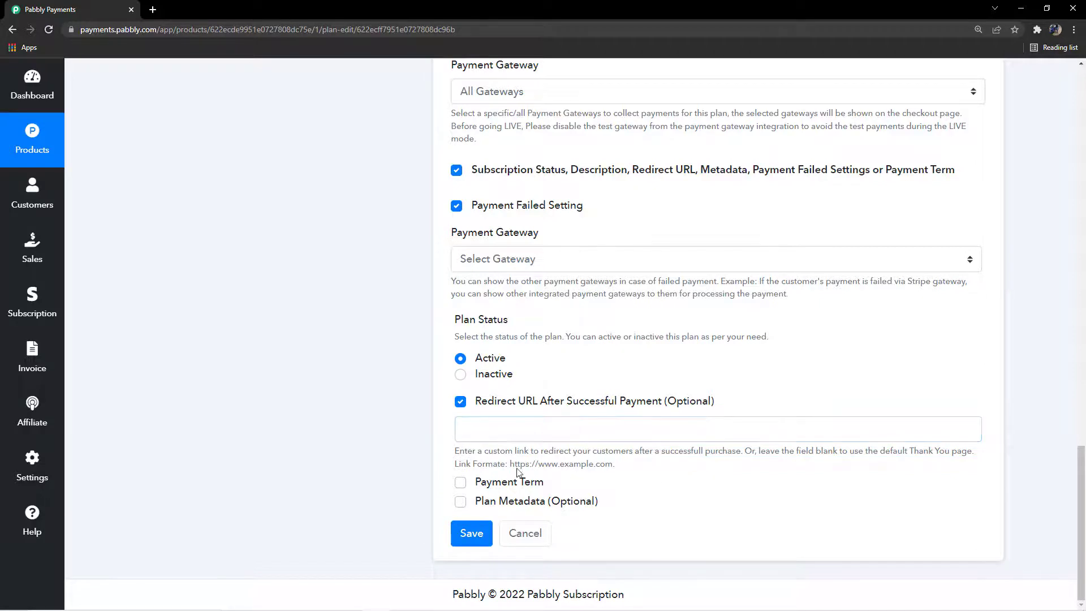
left_click(460, 402)
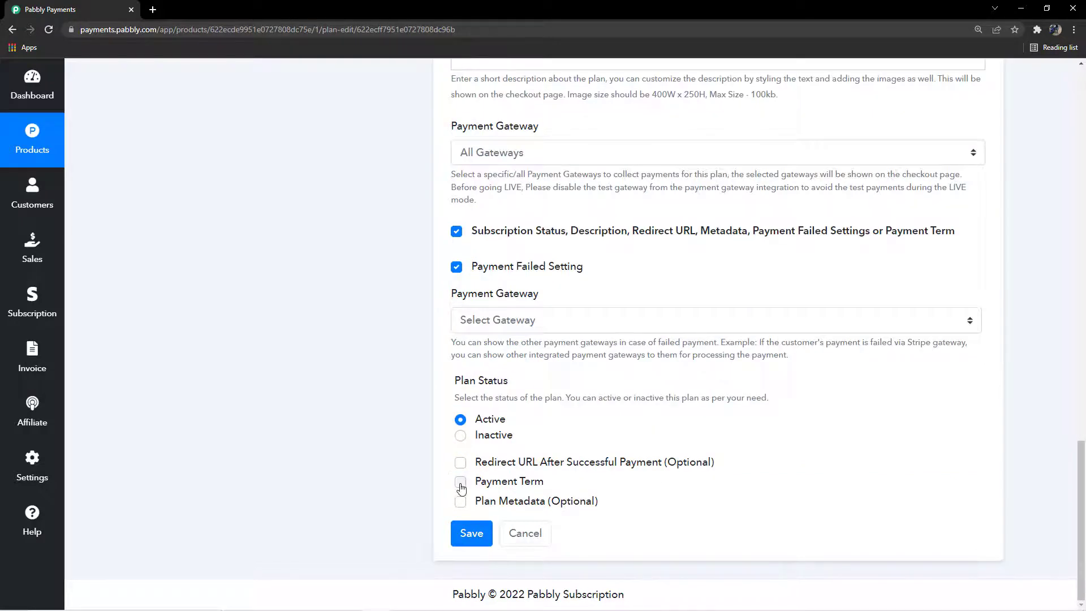
Enable the Payment Term option, examine the available terms and the Net 15 explanation, and turn the option off.
left_click(460, 482)
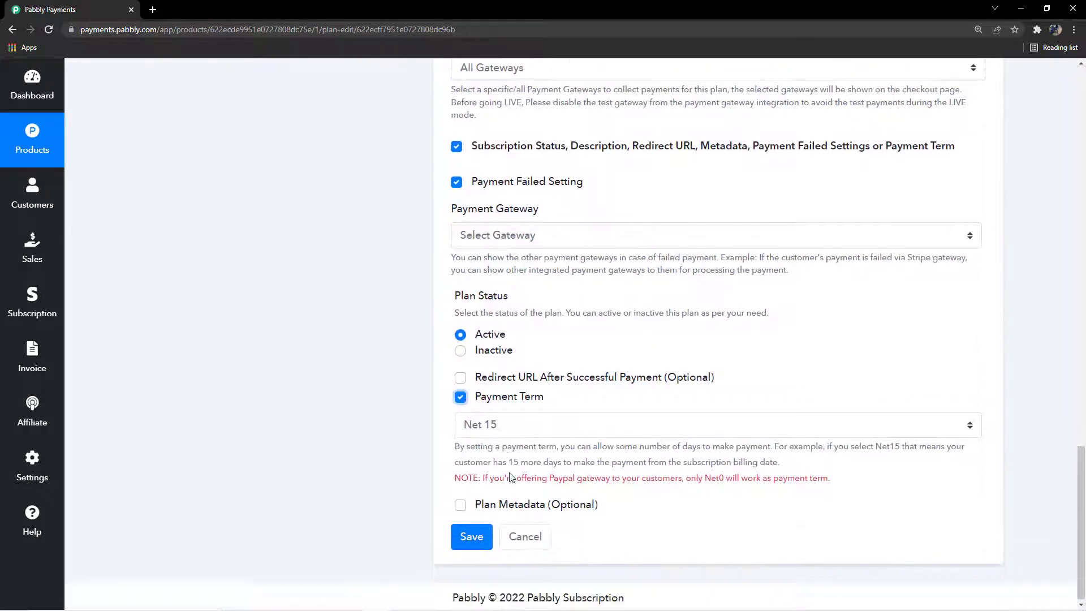
left_click(562, 431)
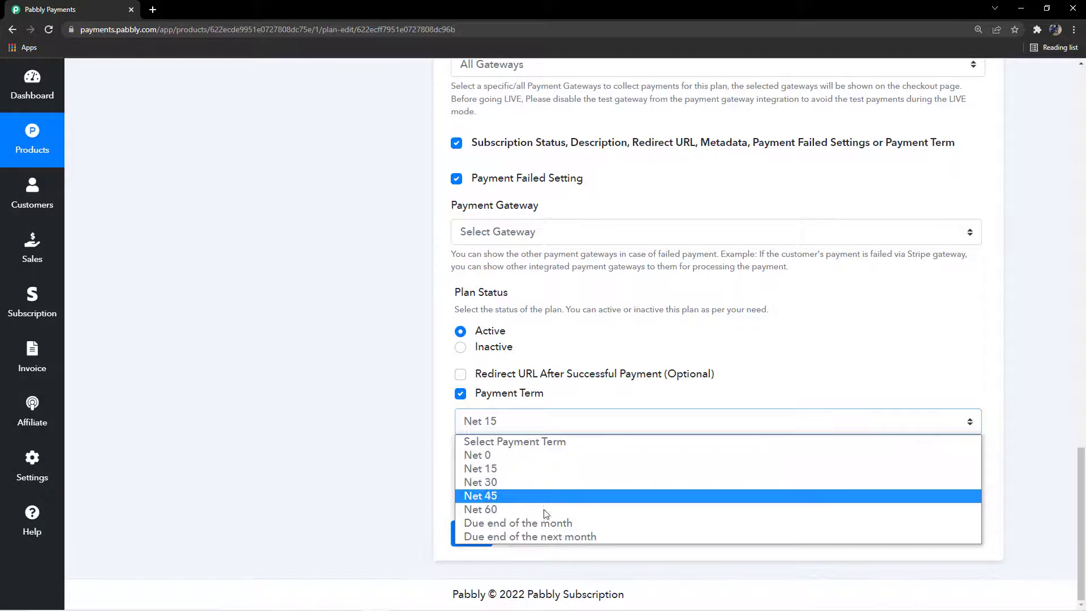
left_click(497, 468)
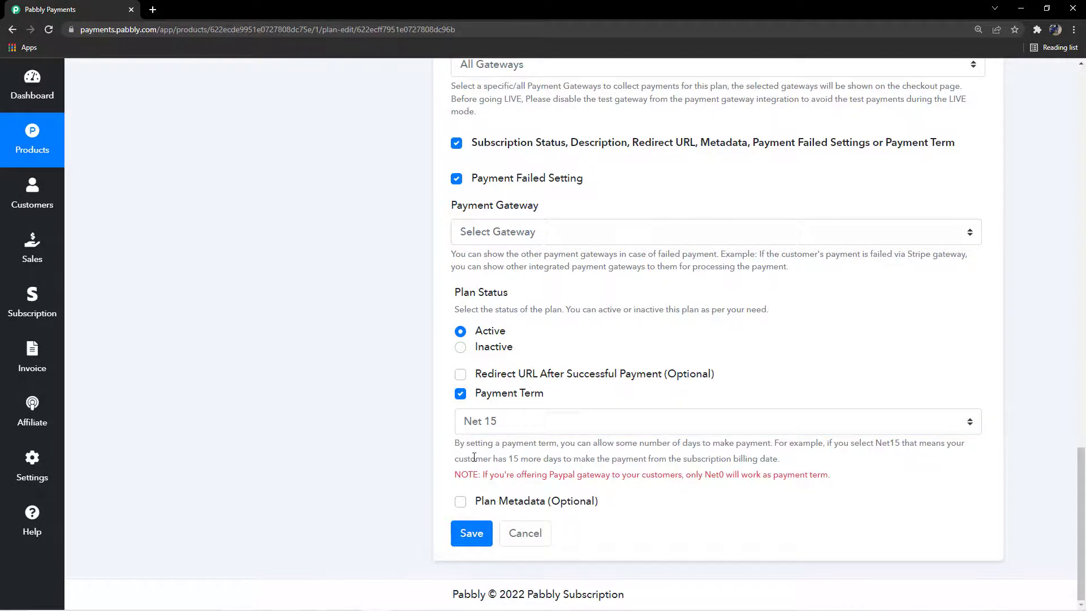
left_click(507, 423)
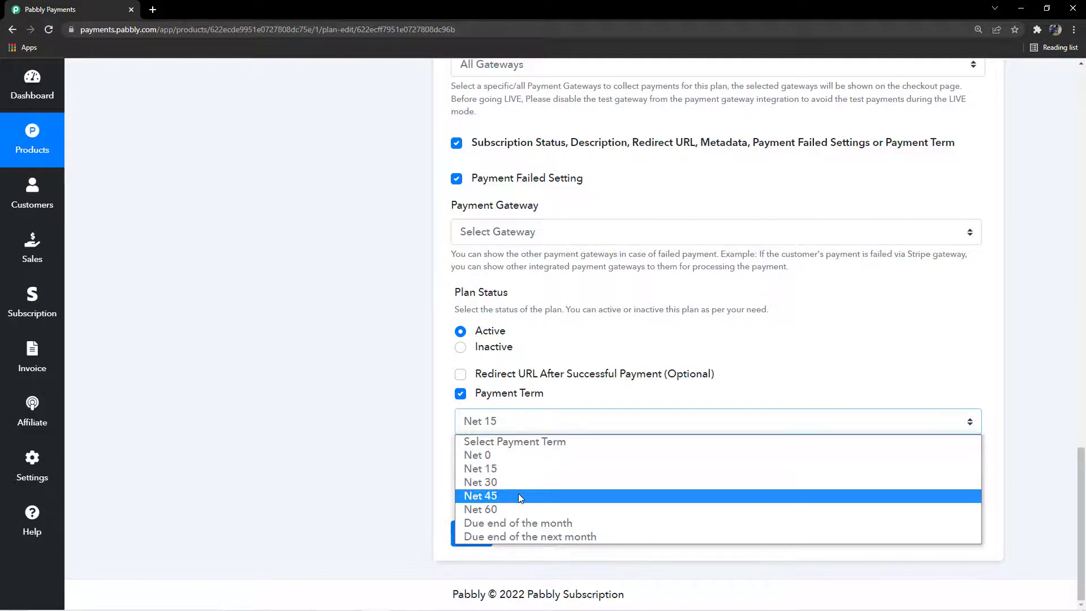
left_click(645, 462)
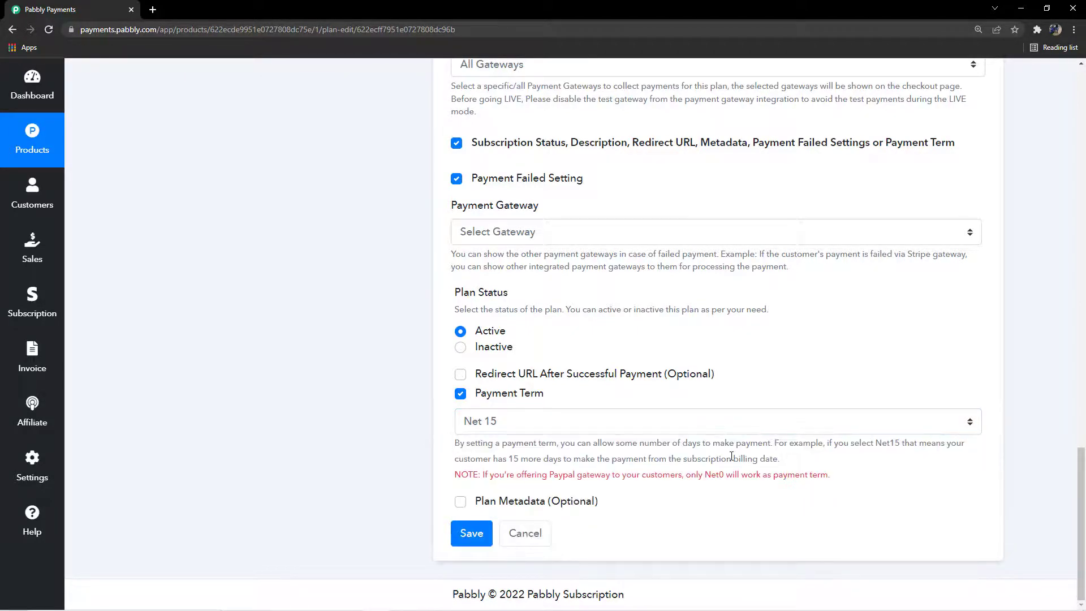
left_click_drag(645, 461, 816, 462)
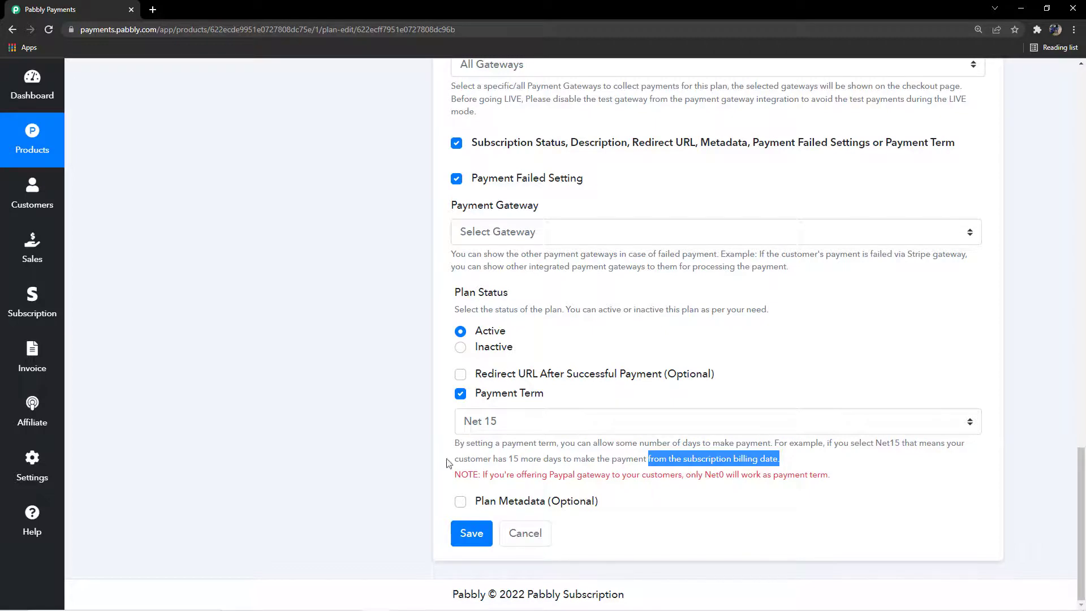
left_click(460, 394)
Enable Plan Metadata for the plan and read what additional data its field accepts.
left_click(460, 502)
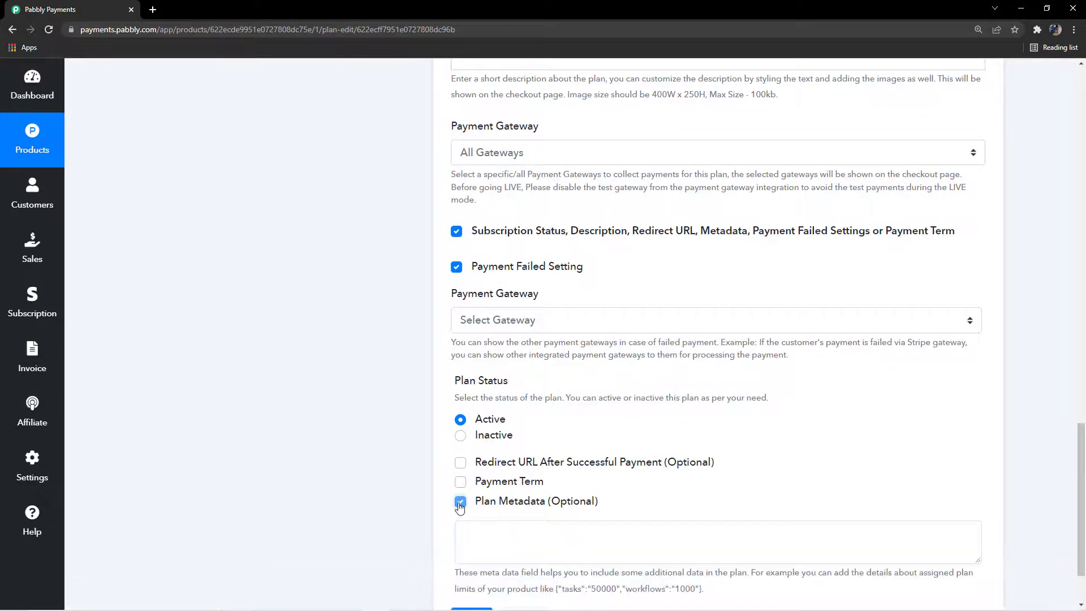
scroll(500, 470, "down", 2)
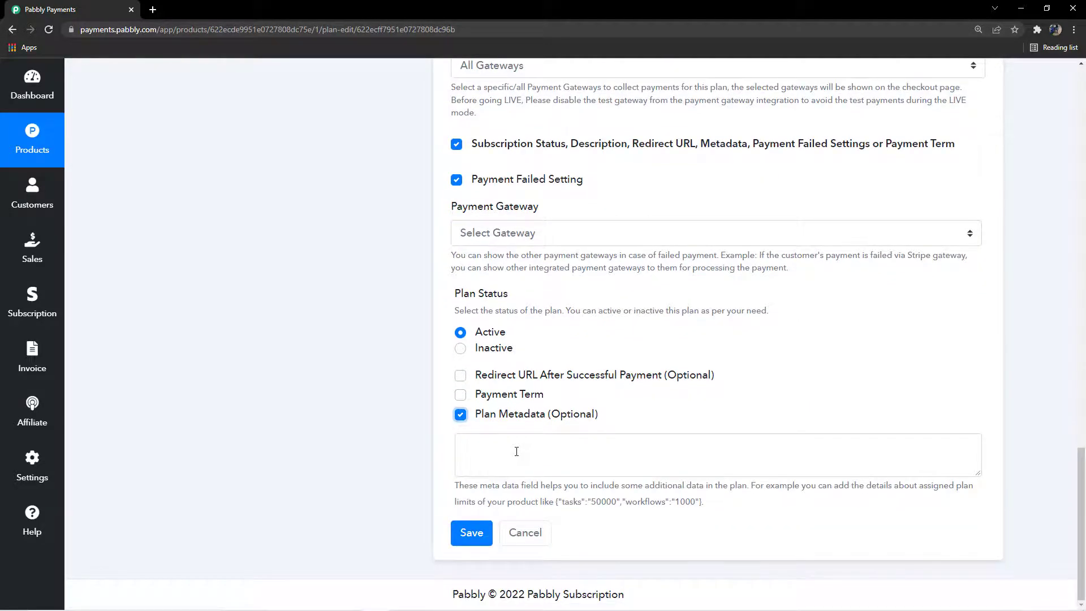
left_click(523, 450)
left_click_drag(545, 420, 605, 421)
left_click(611, 417)
scroll(678, 517, "up", 1)
scroll(662, 506, "down", 1)
left_click_drag(616, 489, 750, 486)
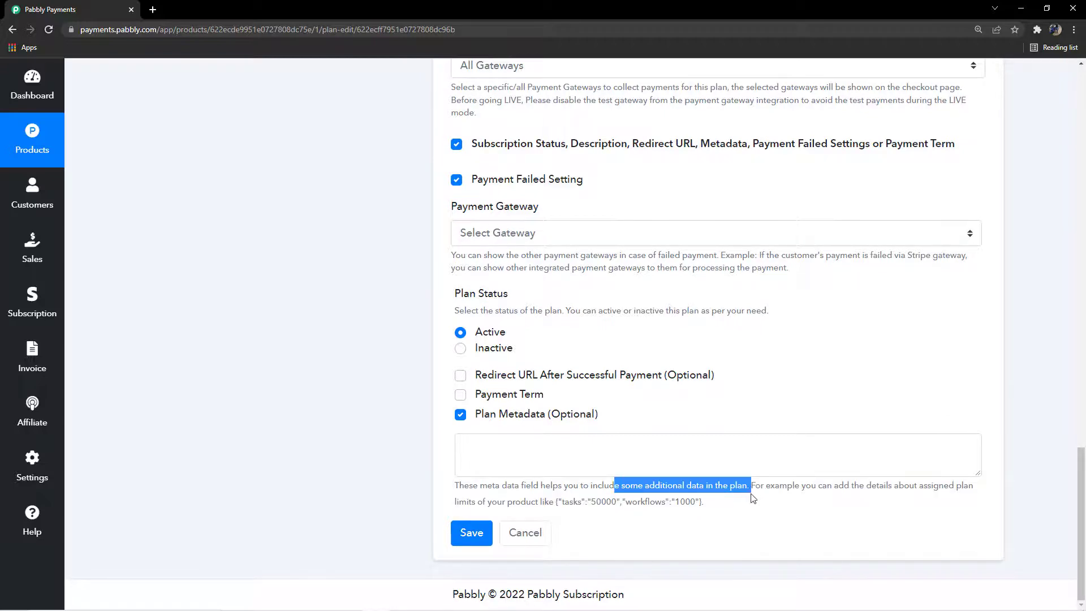
left_click(614, 499)
Save the edited Best Deal plan.
scroll(615, 526, "up", 5)
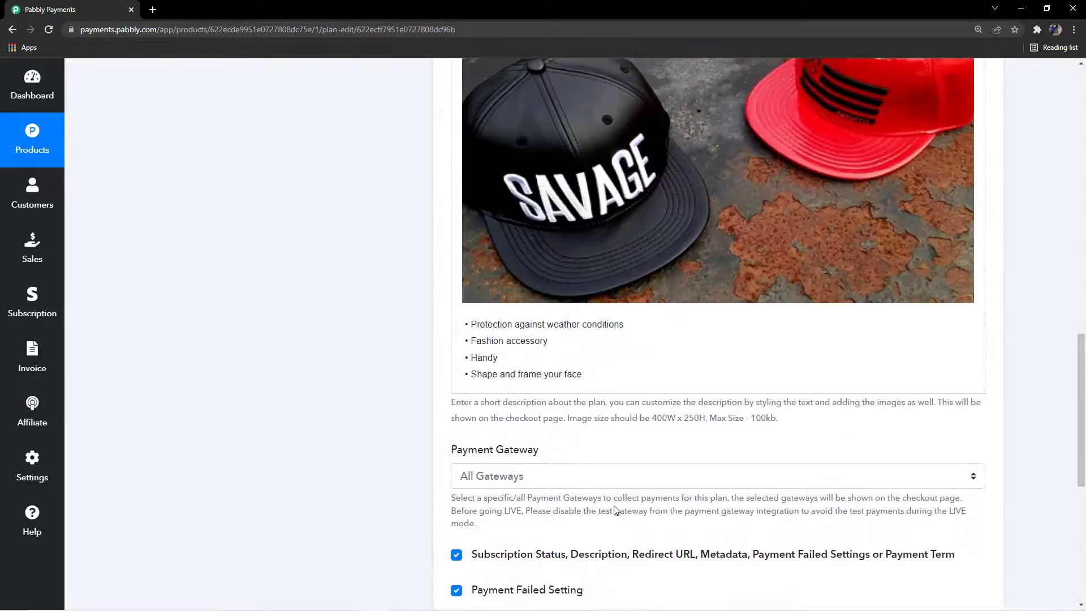
scroll(615, 521, "down", 5)
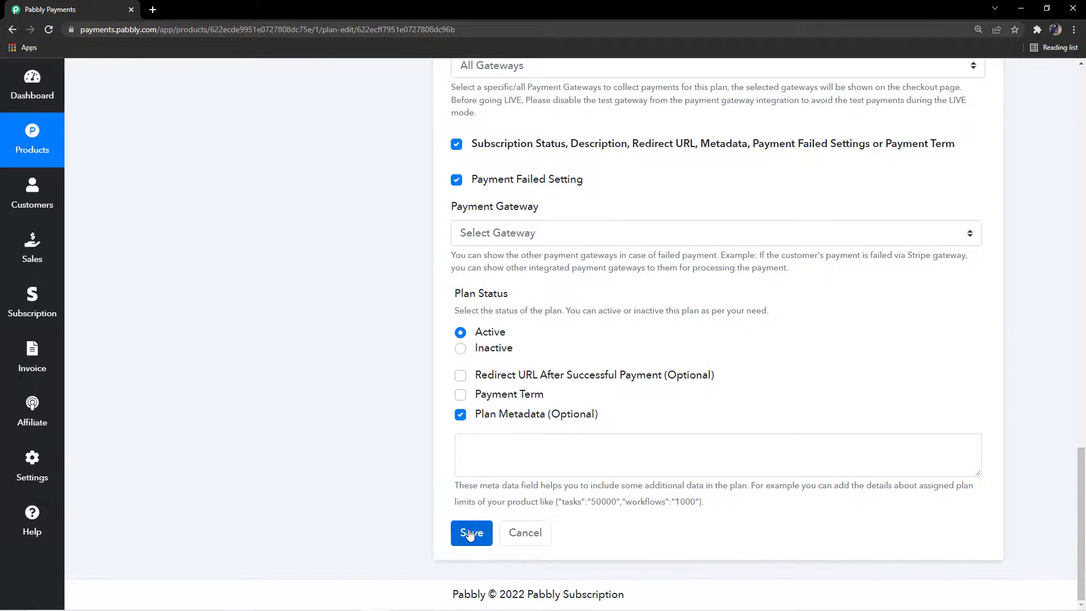
left_click(471, 532)
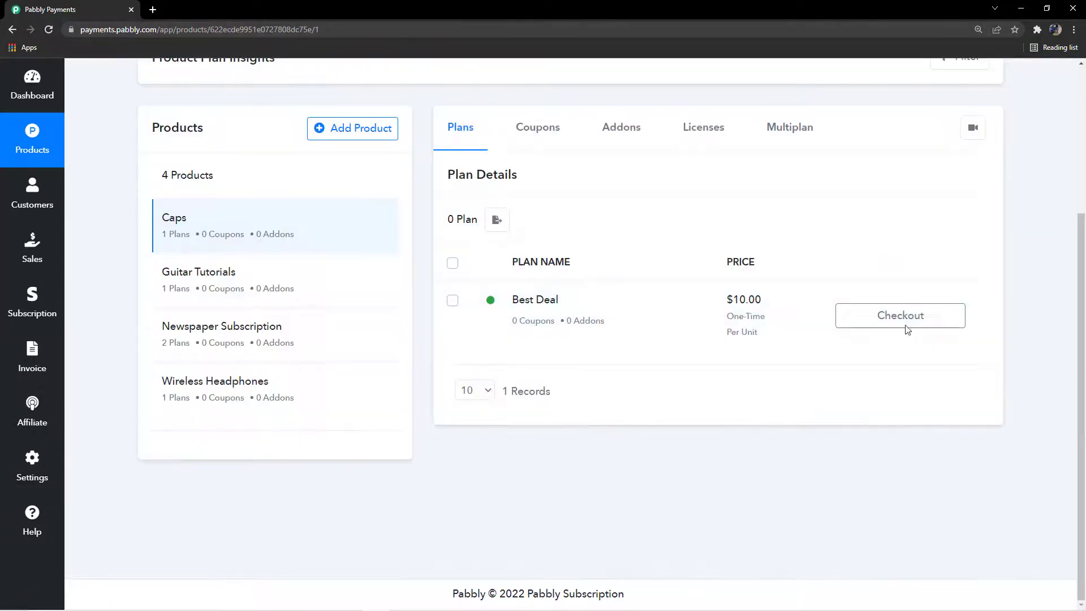
Open the Best Deal plan's checkout page and examine its customer, billing, payment and plan details sections.
left_click(909, 313)
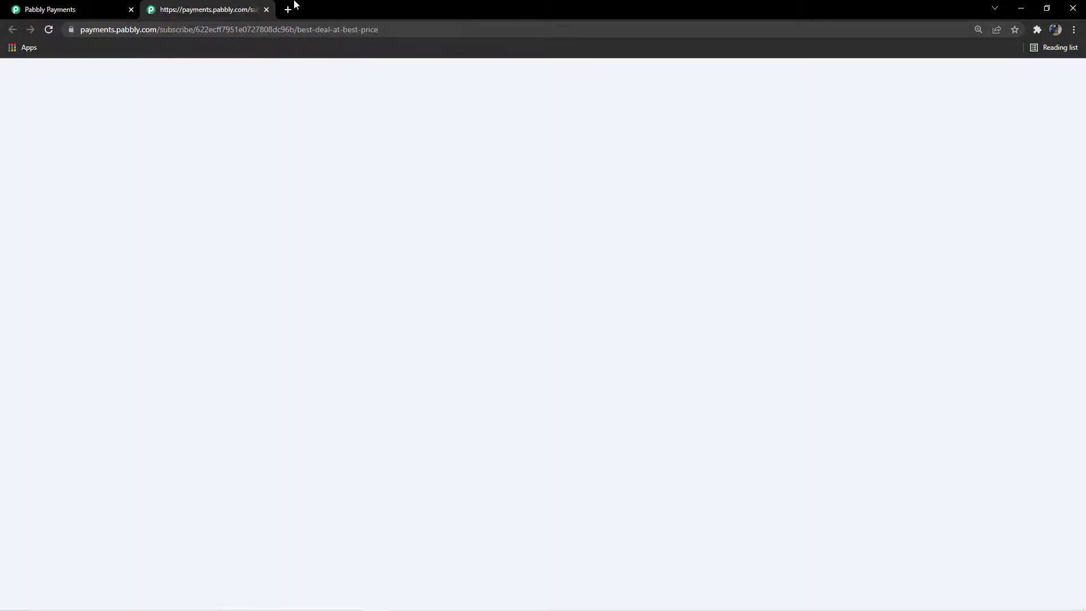
scroll(545, 327, "down", 3)
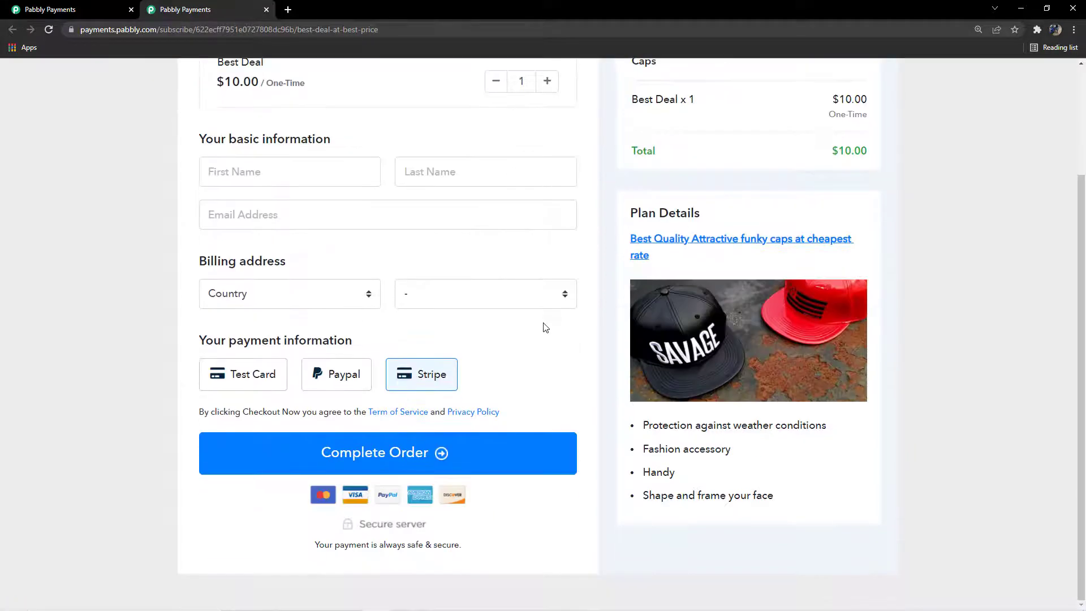
scroll(544, 362, "up", 3)
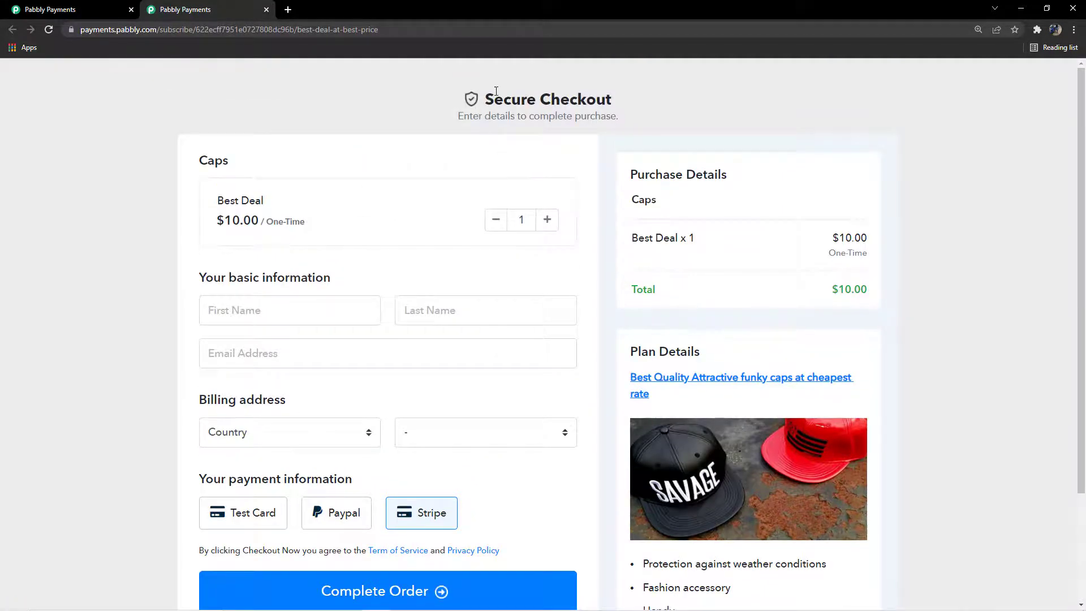
left_click_drag(486, 100, 657, 121)
scroll(408, 301, "down", 2)
scroll(411, 276, "up", 2)
scroll(340, 259, "down", 3)
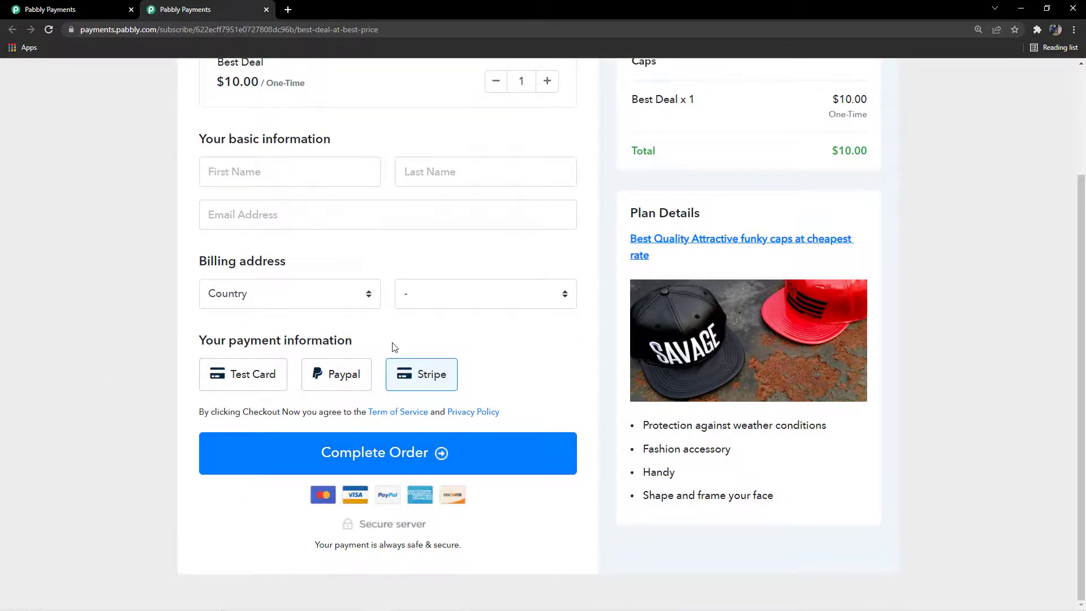
scroll(530, 384, "up", 3)
scroll(516, 279, "down", 2)
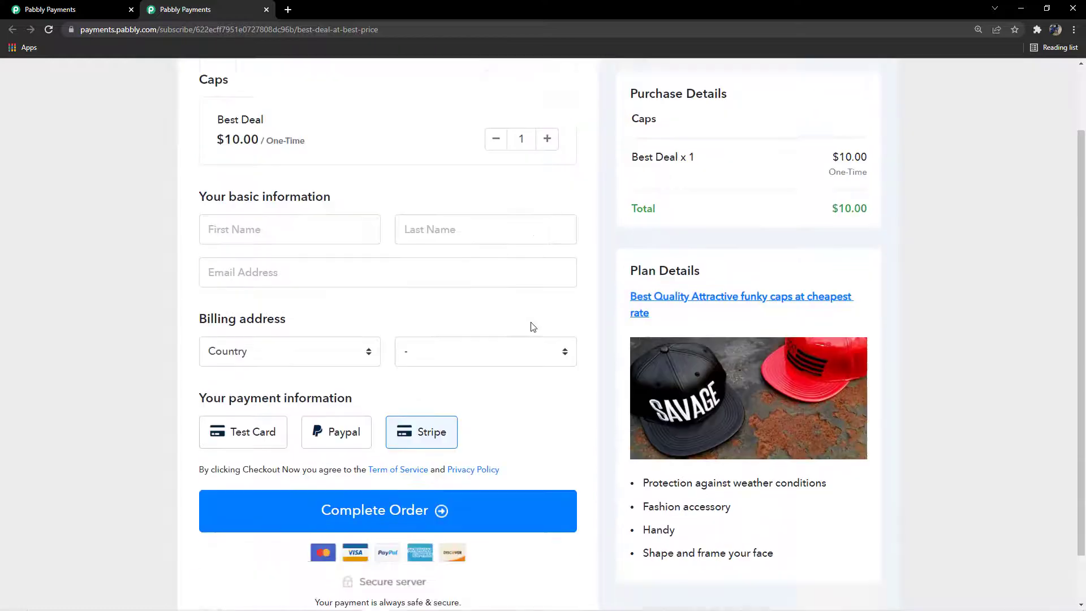
scroll(537, 339, "up", 2)
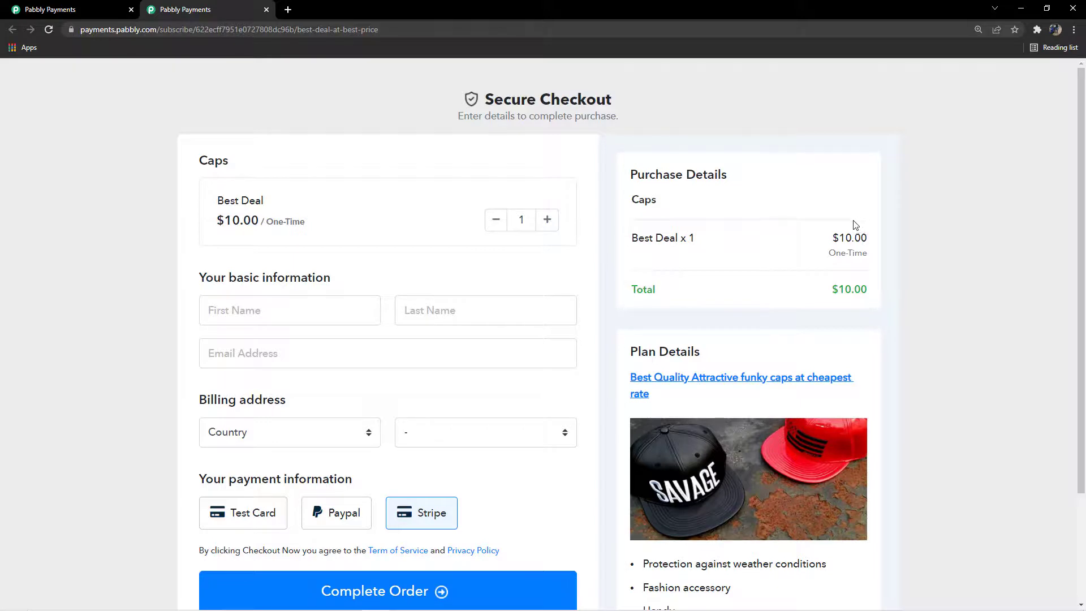
Increase the Best Deal quantity to 5 on the checkout page and check the purchase total.
left_click_drag(846, 240, 881, 256)
left_click(808, 249)
left_click(548, 221)
left_click(548, 221)
left_click(548, 221)
left_click(548, 221)
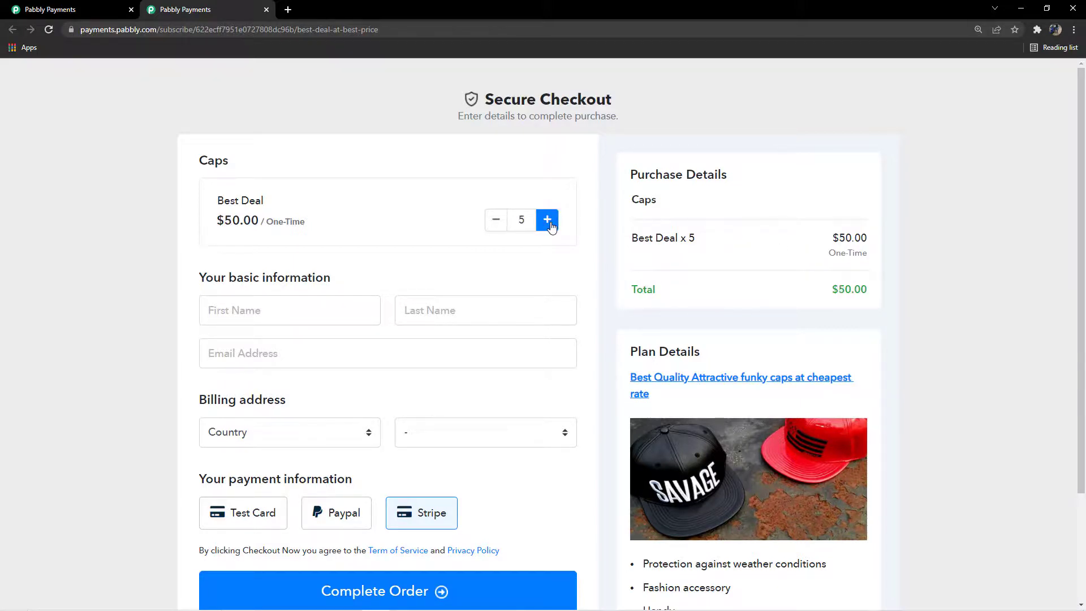
left_click_drag(826, 294, 875, 293)
left_click(824, 288)
left_click(876, 292)
Return to the Caps product's plan list and check the actions available for the Best Deal plan.
left_click(43, 7)
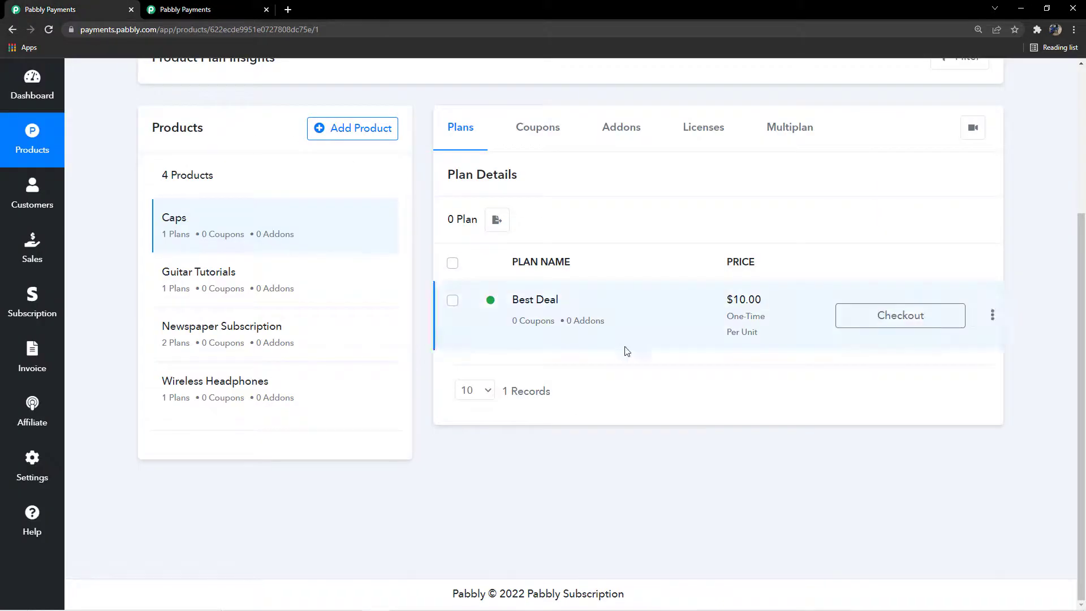
scroll(718, 418, "up", 2)
scroll(718, 417, "up", 2)
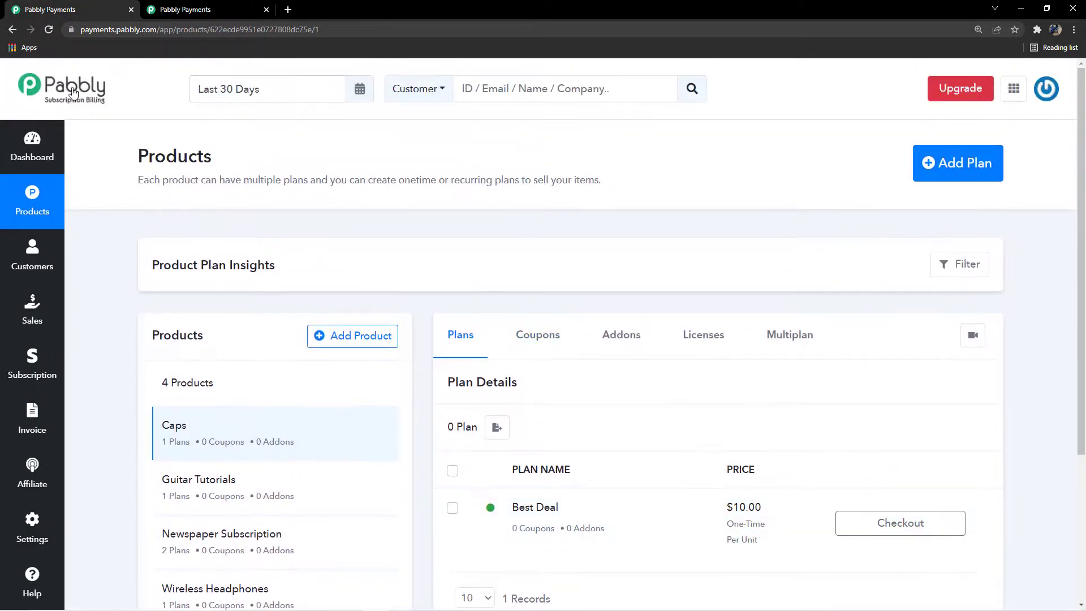
scroll(673, 387, "down", 3)
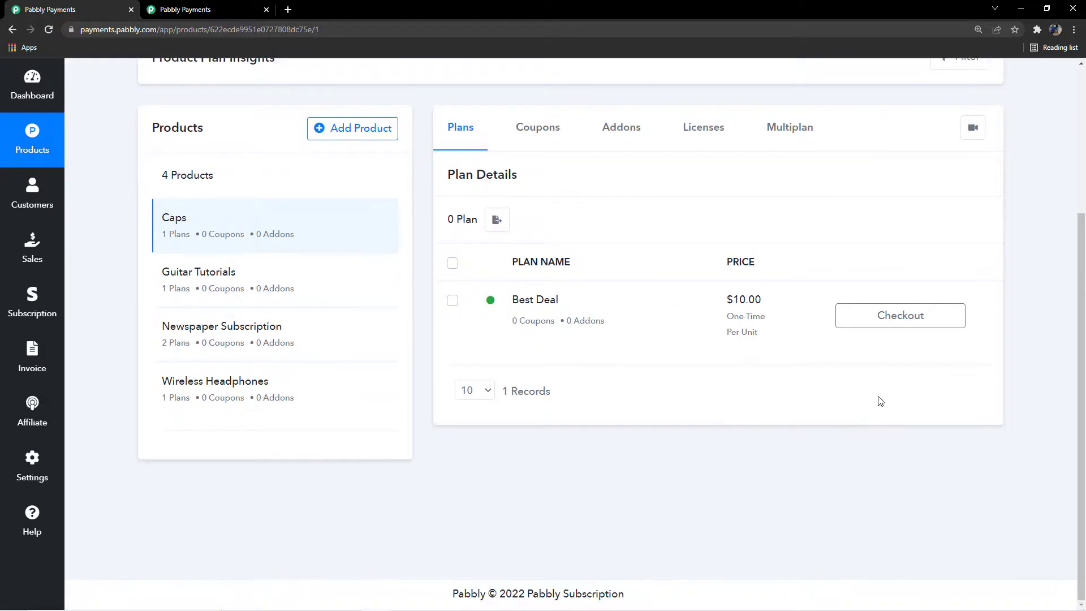
left_click(992, 316)
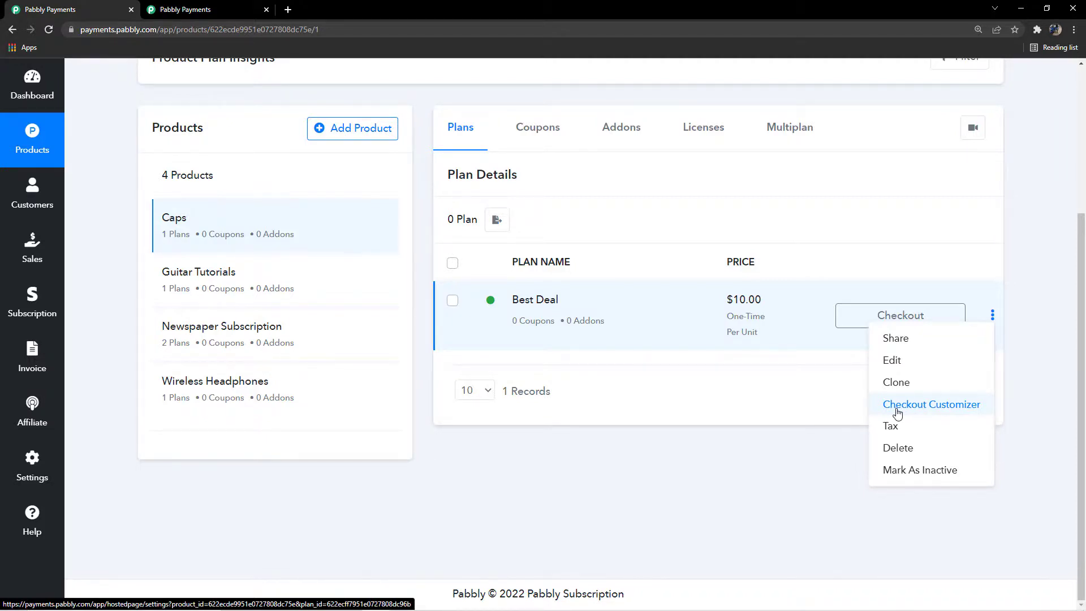
left_click(800, 460)
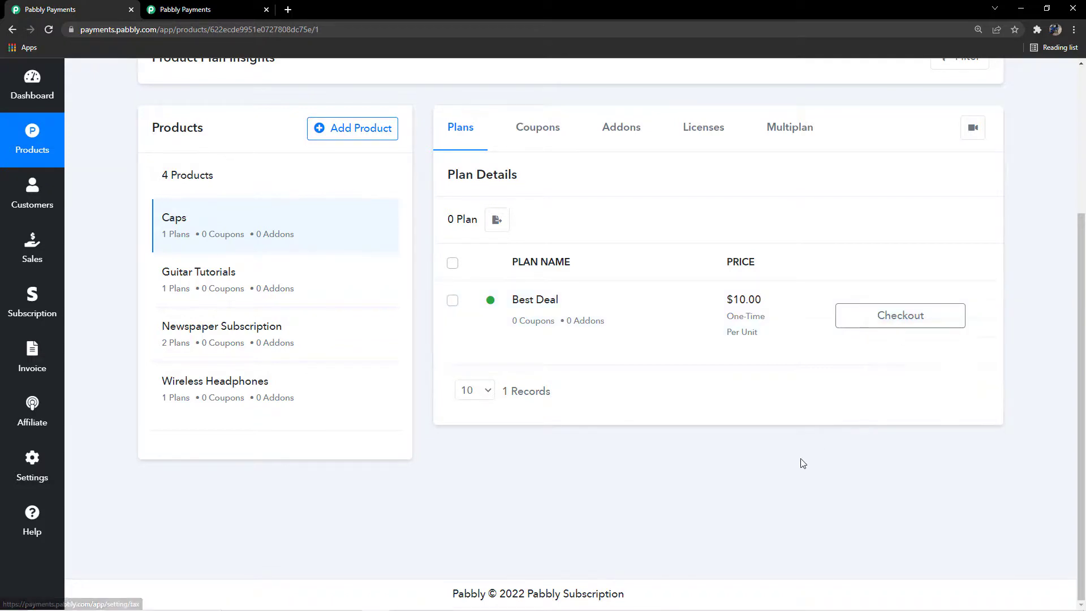
scroll(368, 413, "up", 4)
scroll(368, 258, "down", 2)
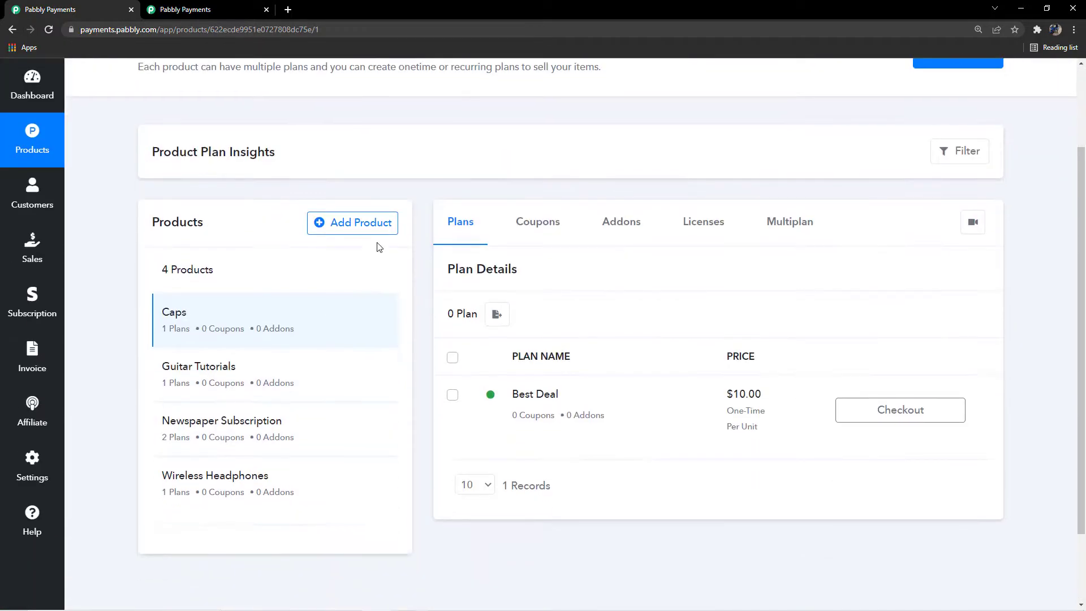
scroll(616, 497, "down", 1)
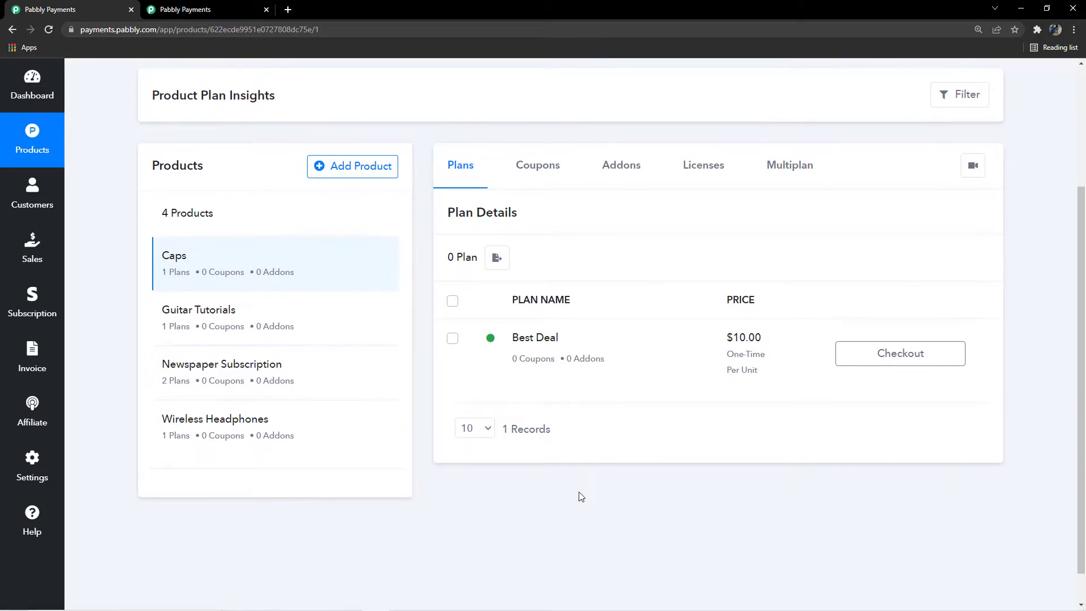
scroll(551, 410, "up", 2)
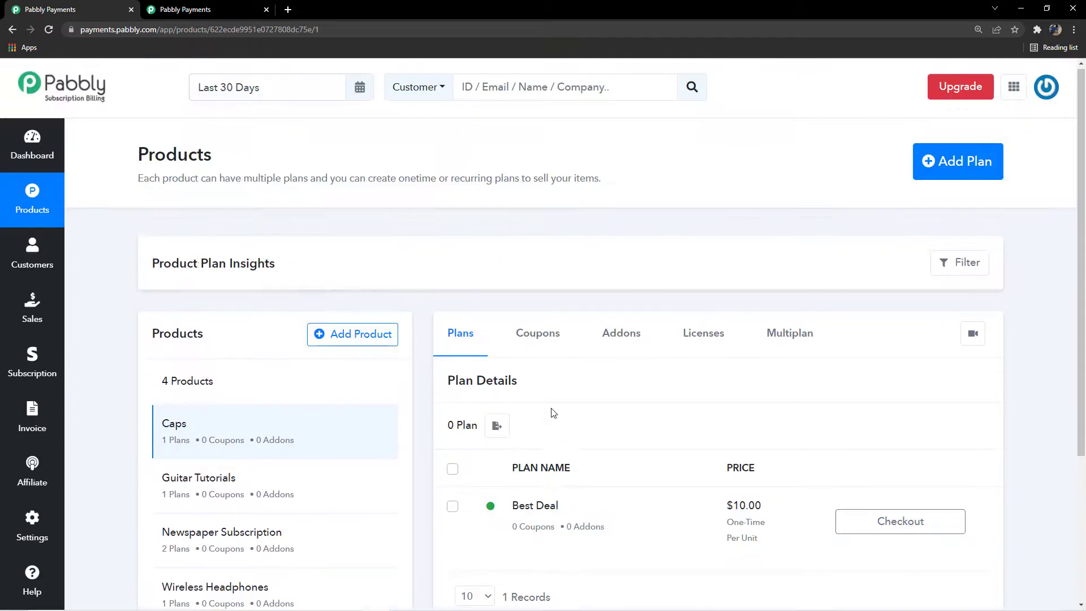
scroll(552, 407, "down", 3)
scroll(546, 430, "up", 4)
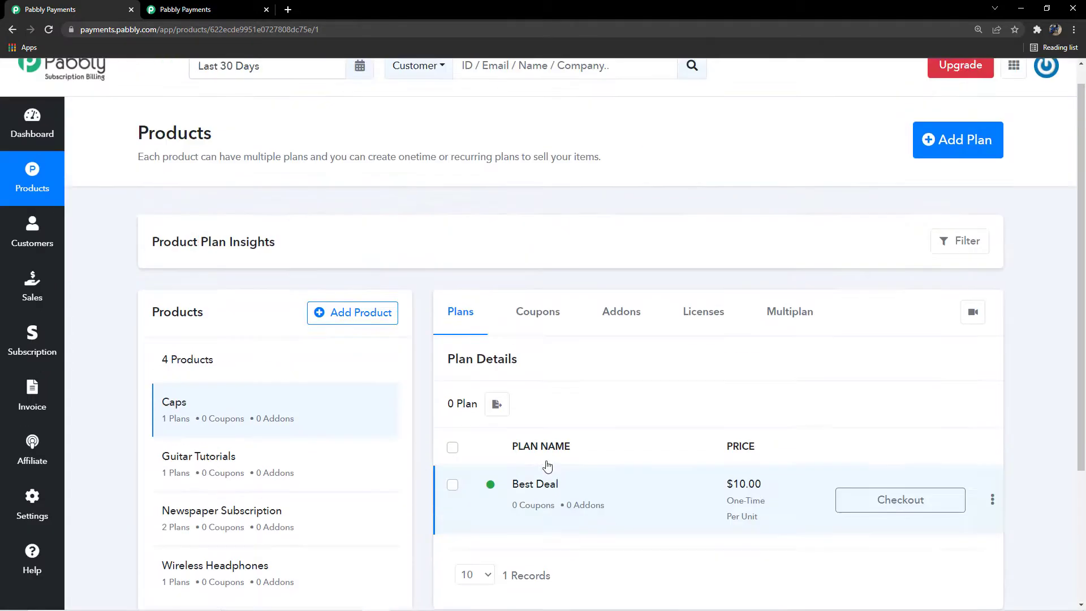
scroll(538, 446, "down", 3)
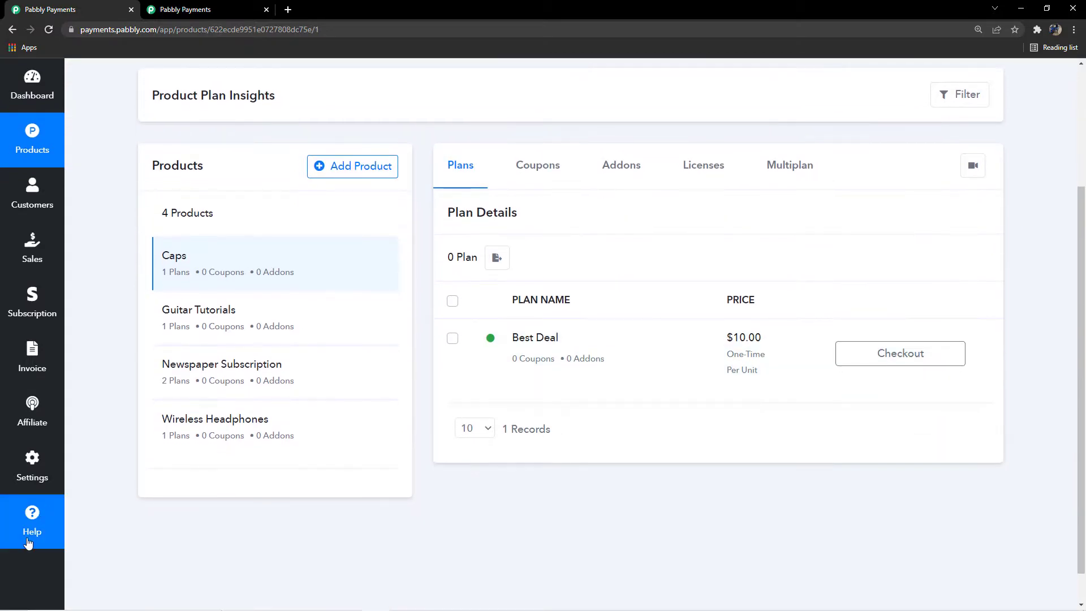
Open the Help page and look over its support options and tutorials.
left_click(28, 533)
scroll(588, 226, "up", 3)
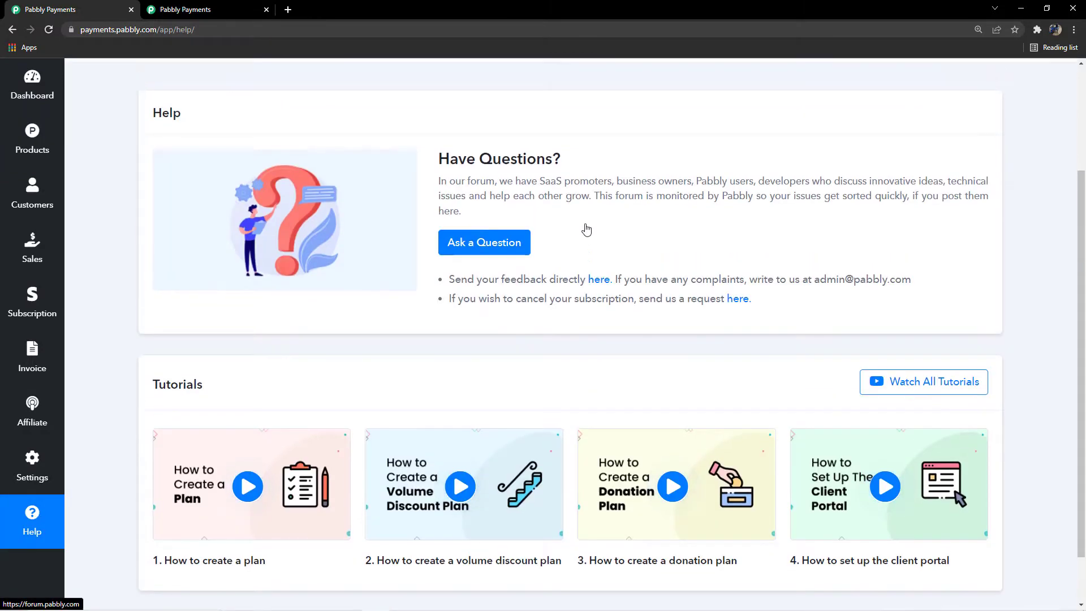